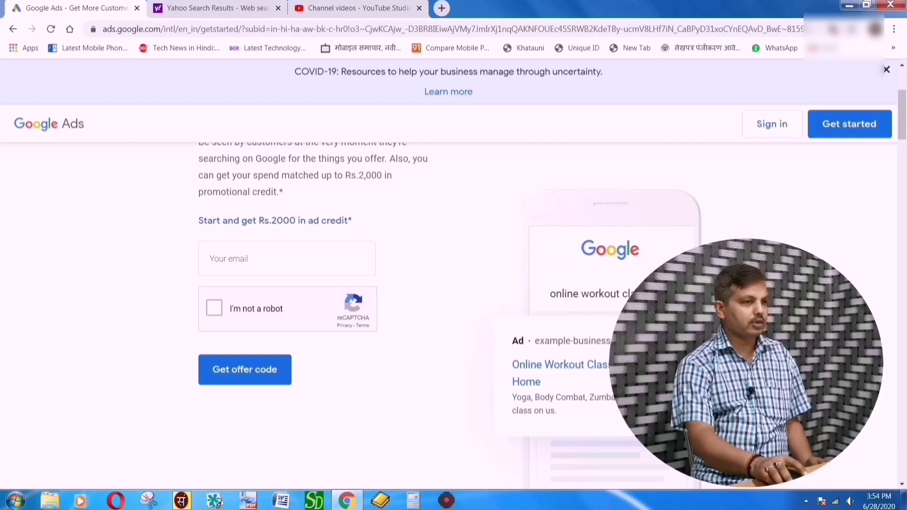
Step: Start creating a new Google Ads account and switch its campaign setup to Expert Mode
left_click(844, 128)
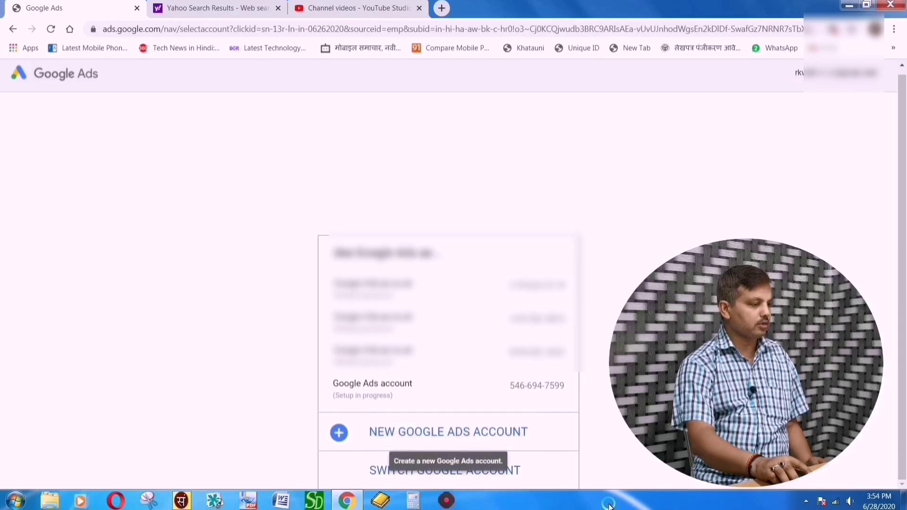
left_click(475, 440)
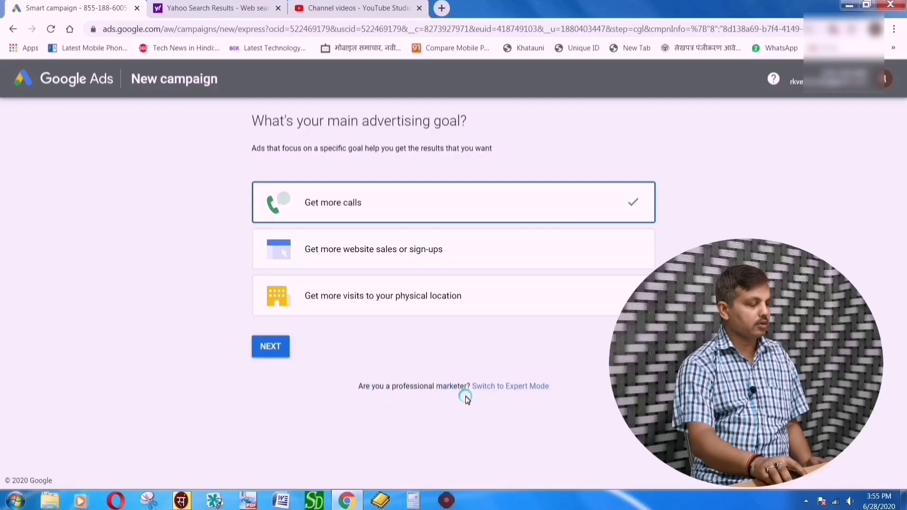
left_click(514, 388)
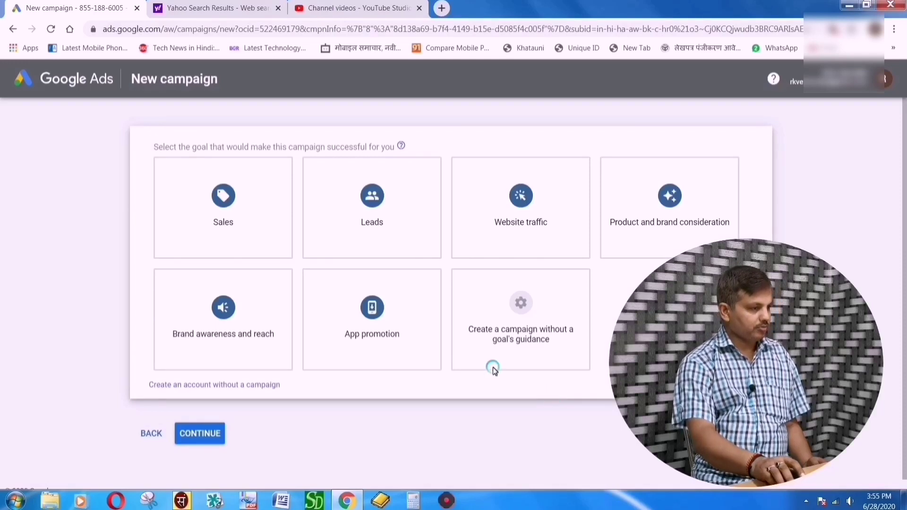
Step: Create a campaign without a goal's guidance, using the Video type and the Custom video campaign subtype, and continue to its settings
left_click(492, 367)
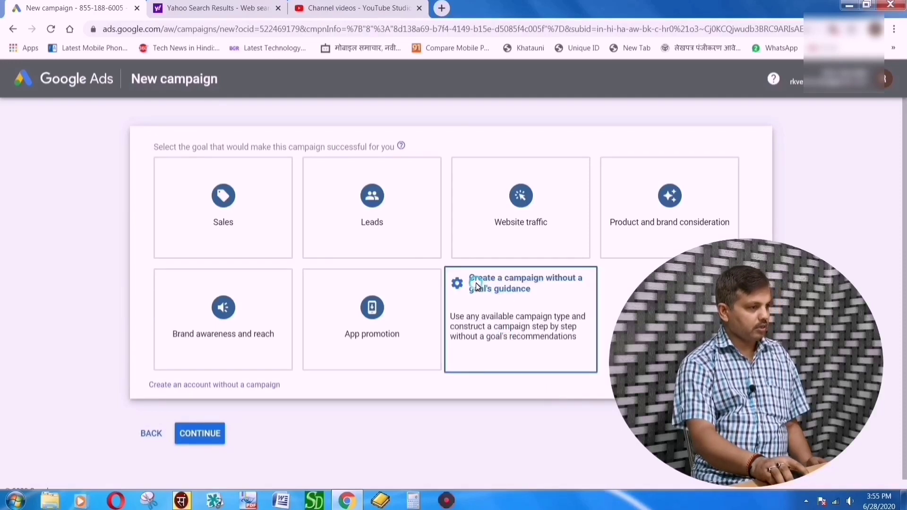
left_click(546, 343)
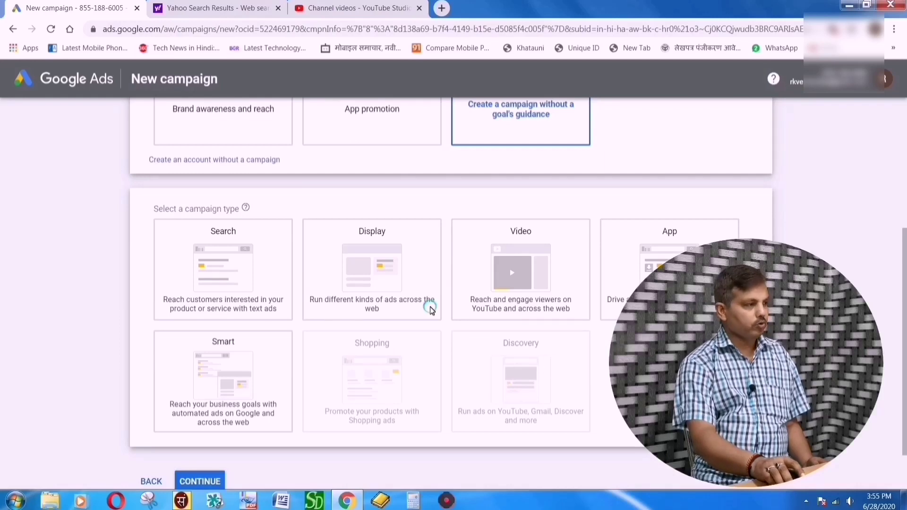
left_click(517, 264)
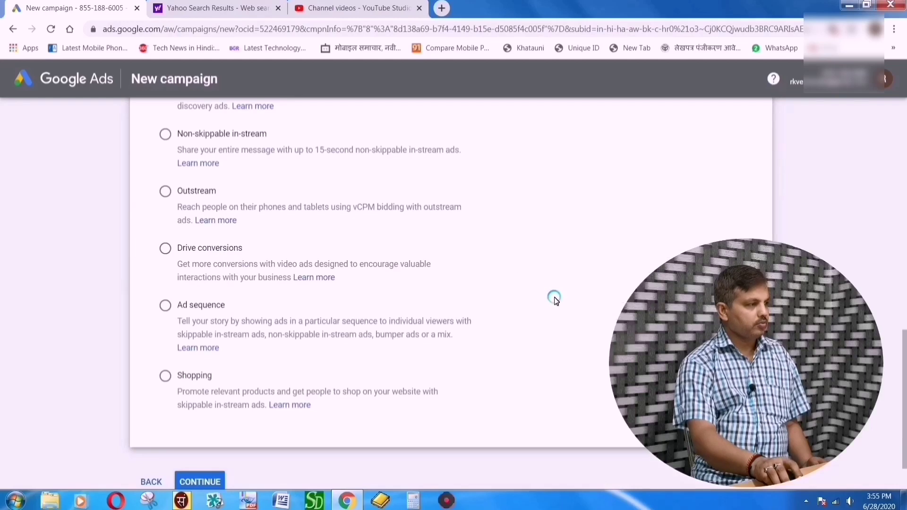
scroll(555, 299, "up", 5)
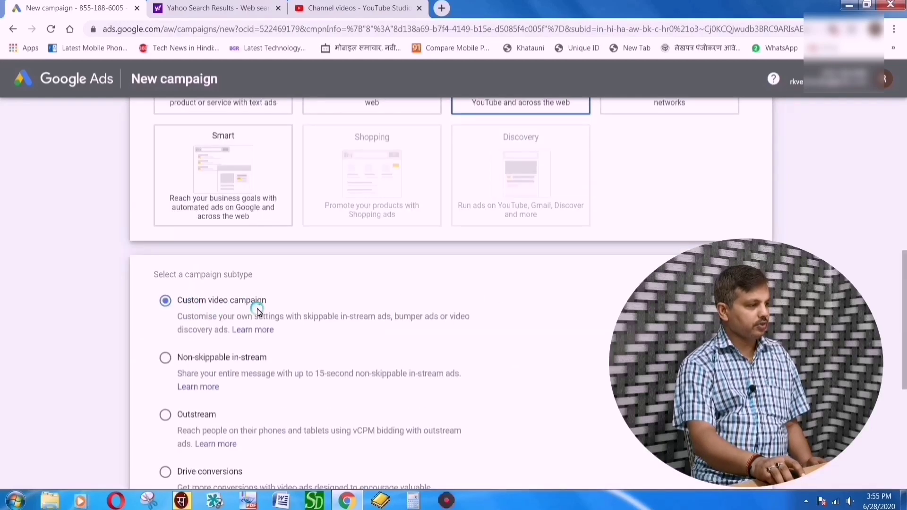
scroll(261, 308, "down", 6)
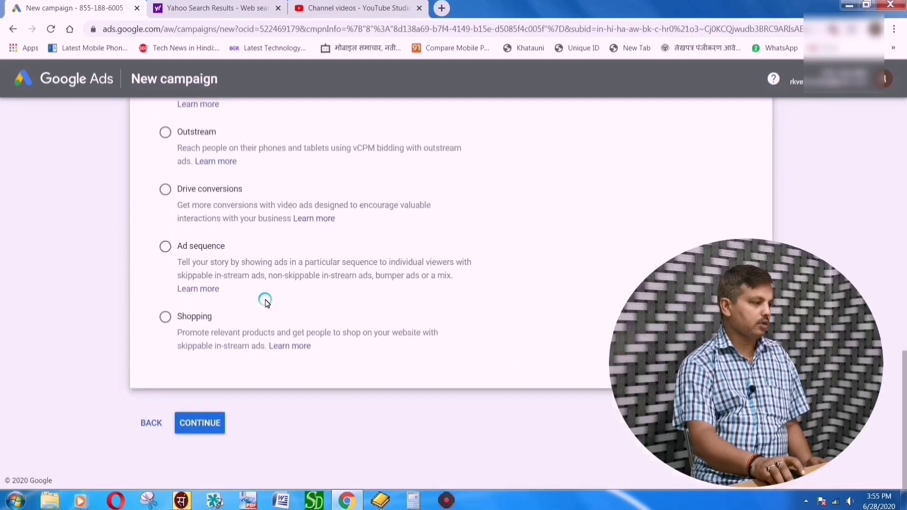
left_click(200, 423)
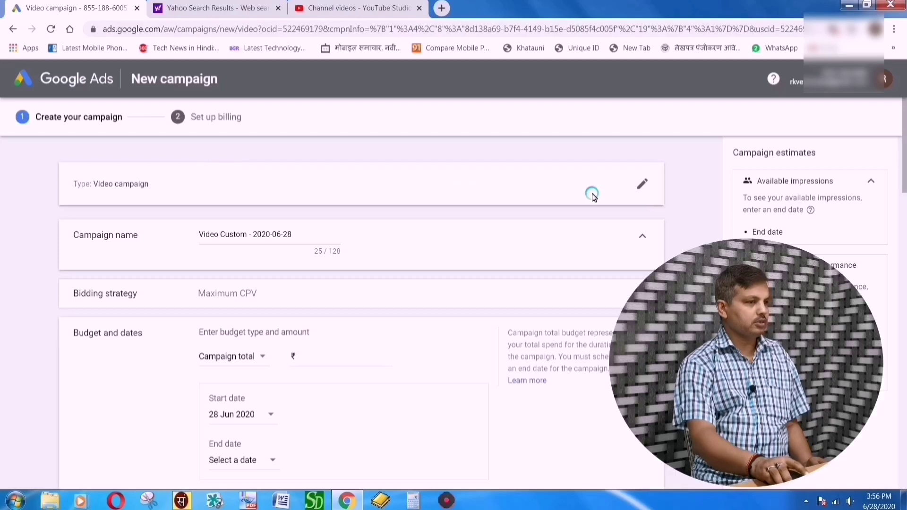
Step: Review the campaign settings form, including the campaign name and the expanded bidding strategy section
scroll(361, 312, "down", 20)
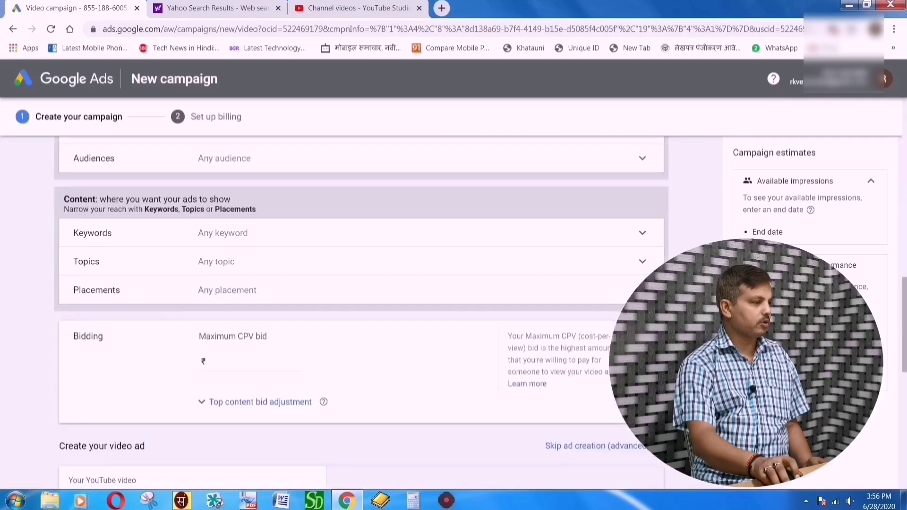
scroll(184, 184, "up", 20)
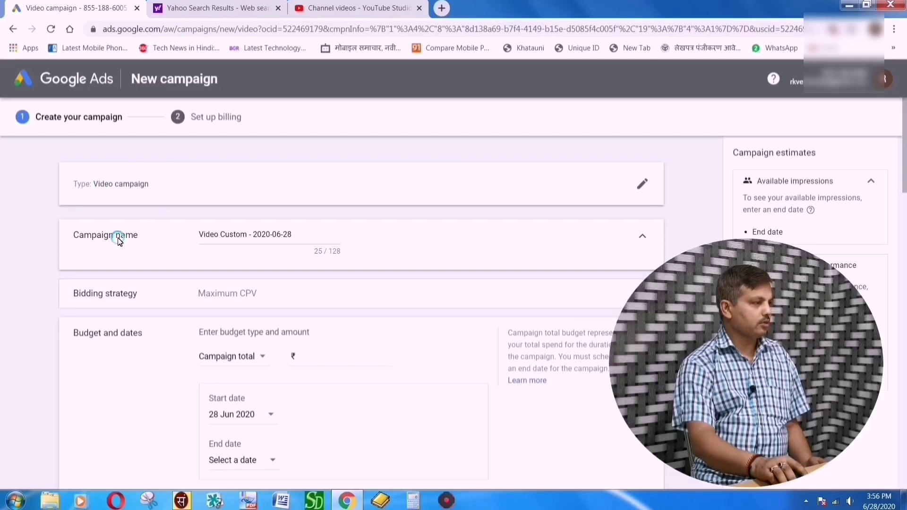
scroll(118, 239, "down", 2)
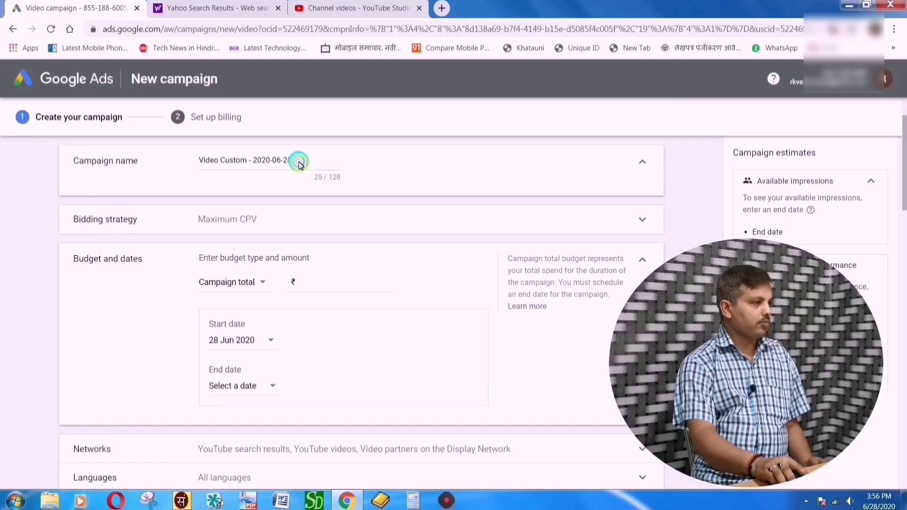
left_click_drag(299, 157, 132, 154)
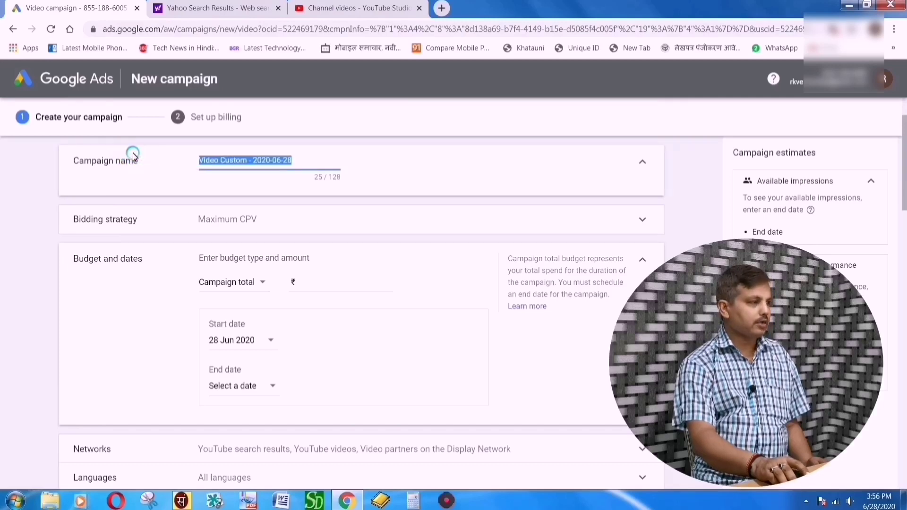
left_click(266, 223)
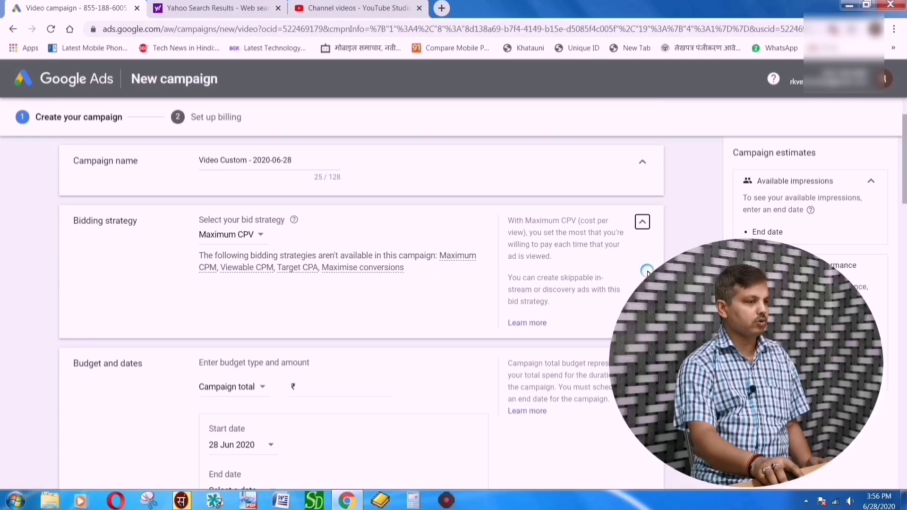
Step: Set the campaign total budget to ₹100.00
scroll(489, 269, "down", 3)
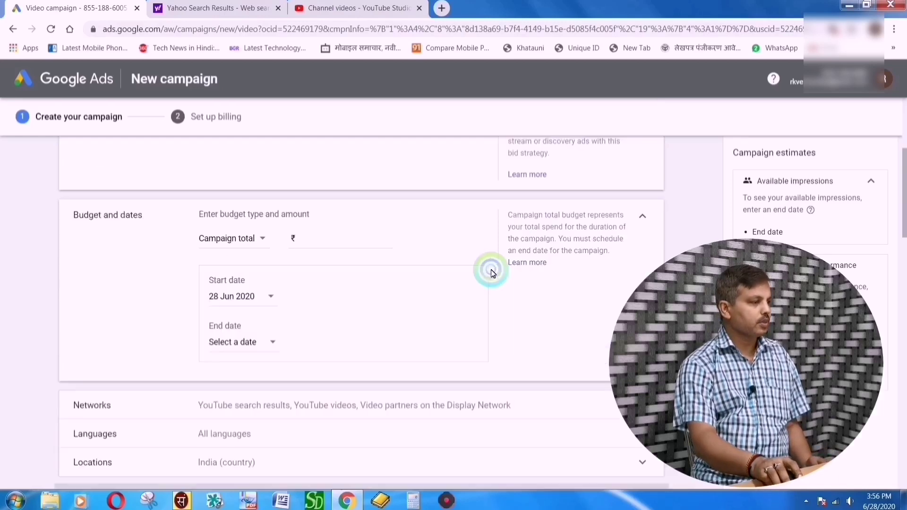
left_click(314, 240)
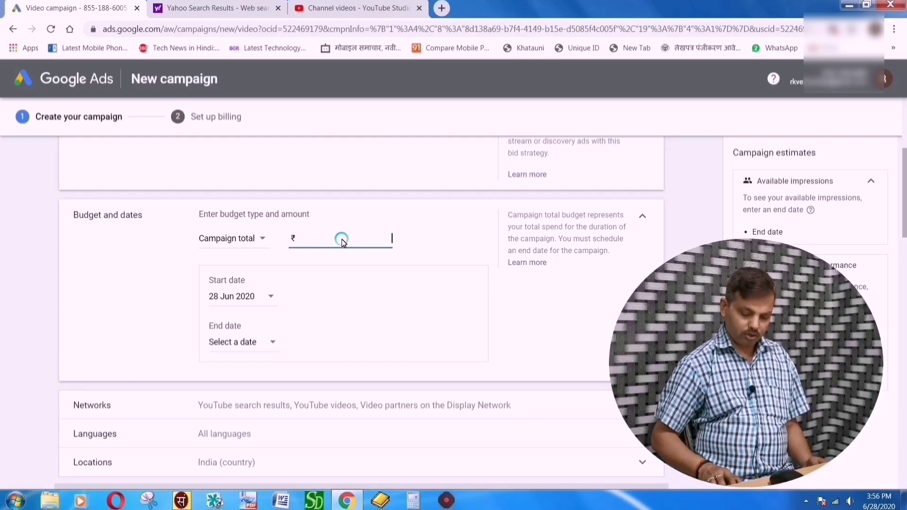
type("100.00")
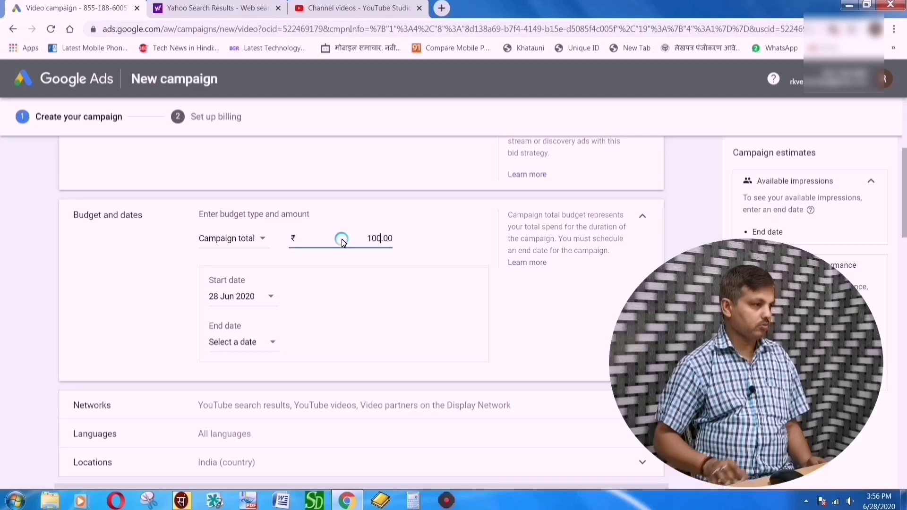
Step: Set the campaign's end date to 15 Jul 2020
scroll(293, 310, "down", 2)
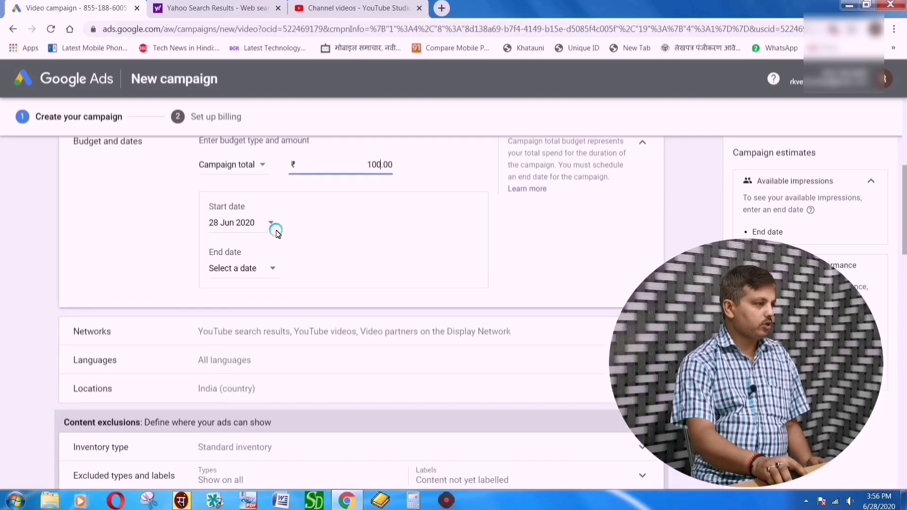
left_click(271, 268)
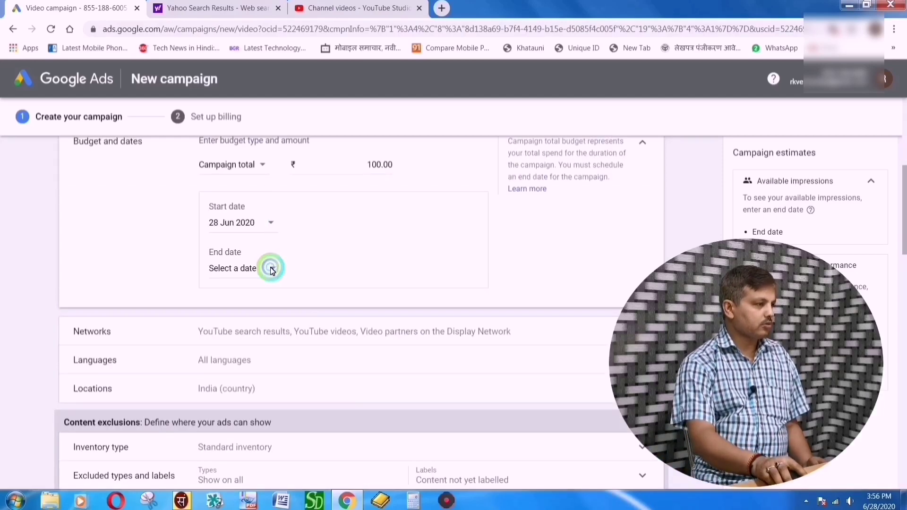
left_click(222, 227)
left_click(263, 226)
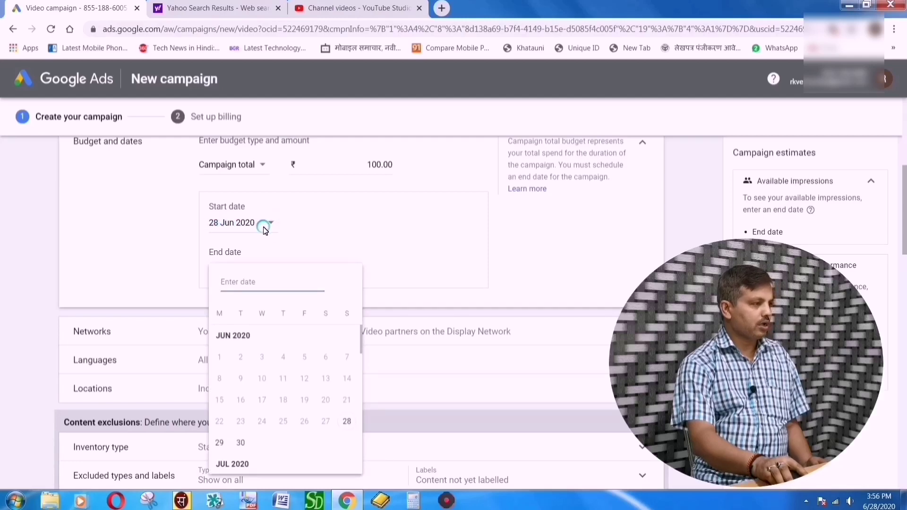
left_click(340, 236)
scroll(339, 241, "down", 2)
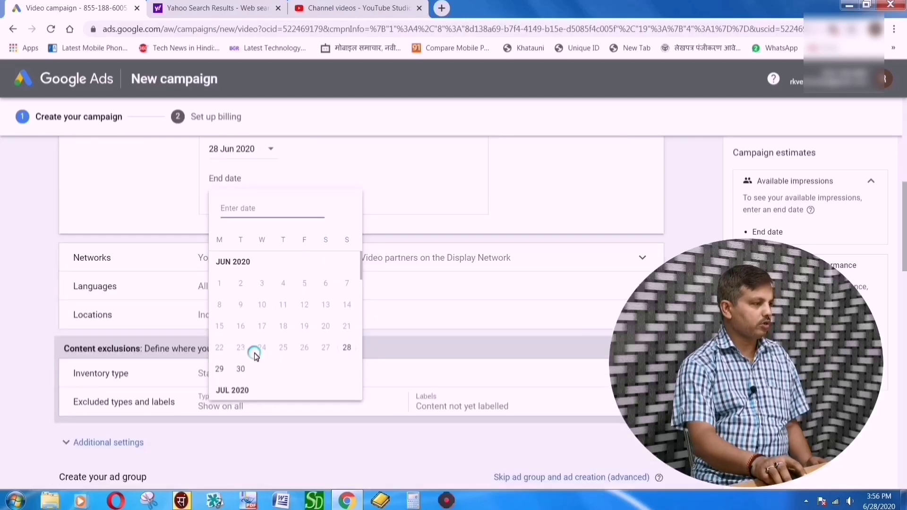
scroll(255, 346, "down", 3)
left_click(270, 339)
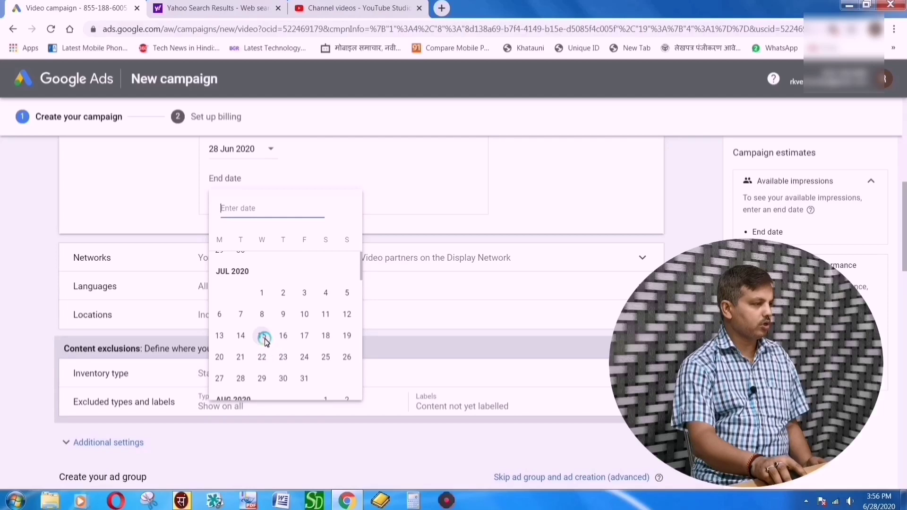
scroll(353, 213, "up", 3)
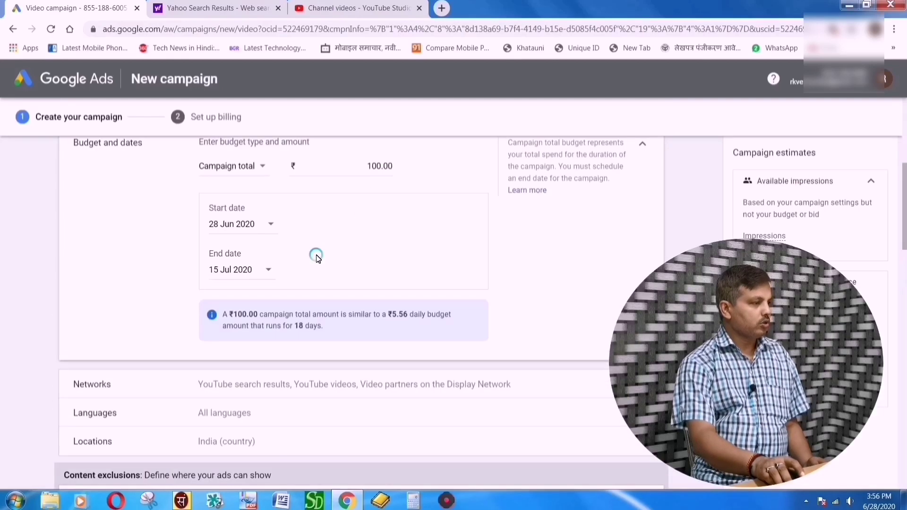
Step: Examine the campaign total amount and the note on its equivalent daily budget for the chosen dates
left_click_drag(226, 315, 541, 322)
left_click(540, 321)
scroll(472, 312, "down", 5)
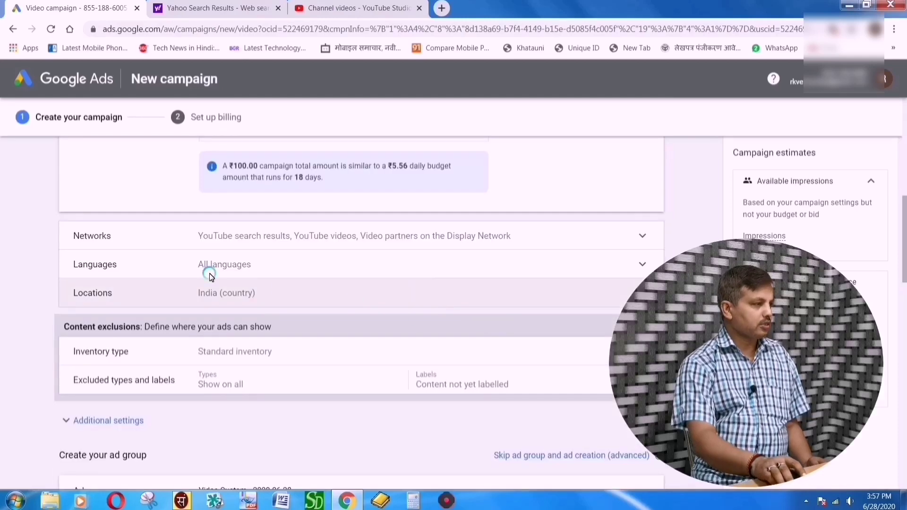
scroll(284, 265, "up", 7)
left_click(315, 248)
left_click_drag(367, 241, 380, 241)
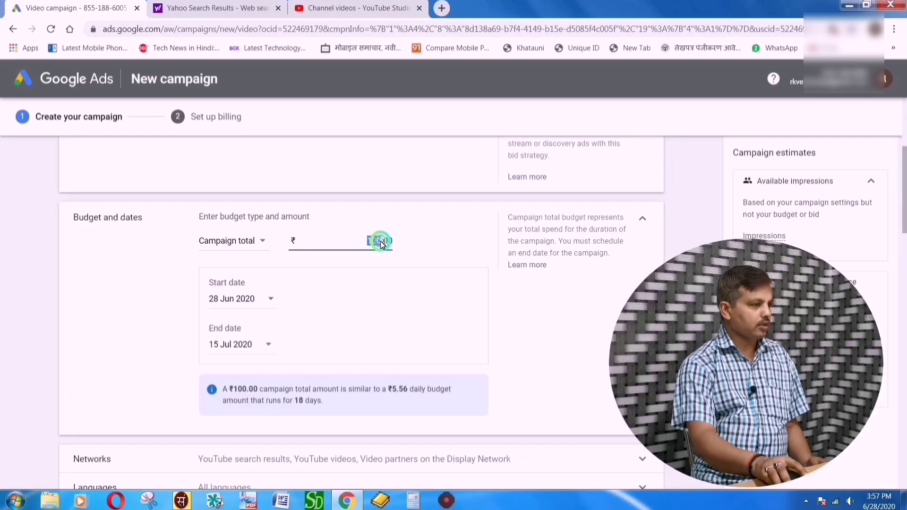
left_click_drag(327, 396, 526, 371)
Step: Restrict the campaign's customer languages to Hindi
scroll(472, 331, "down", 5)
left_click(444, 316)
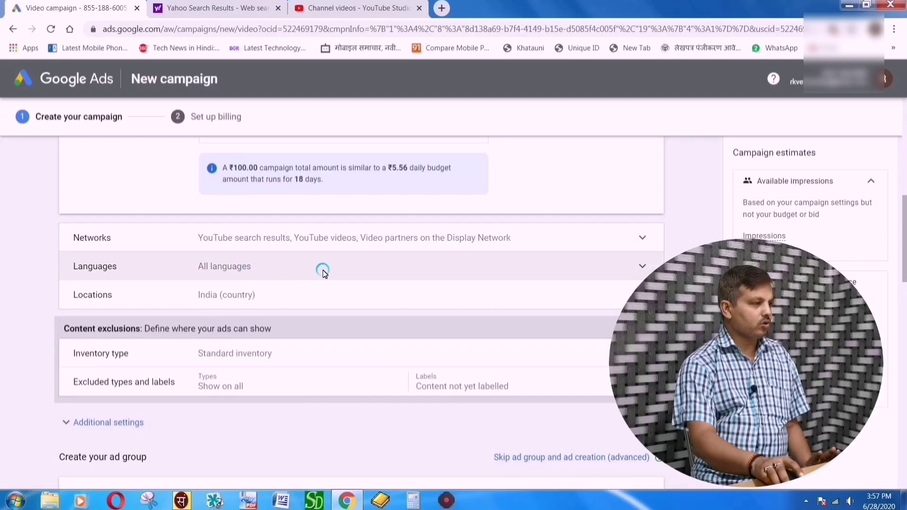
left_click(642, 267)
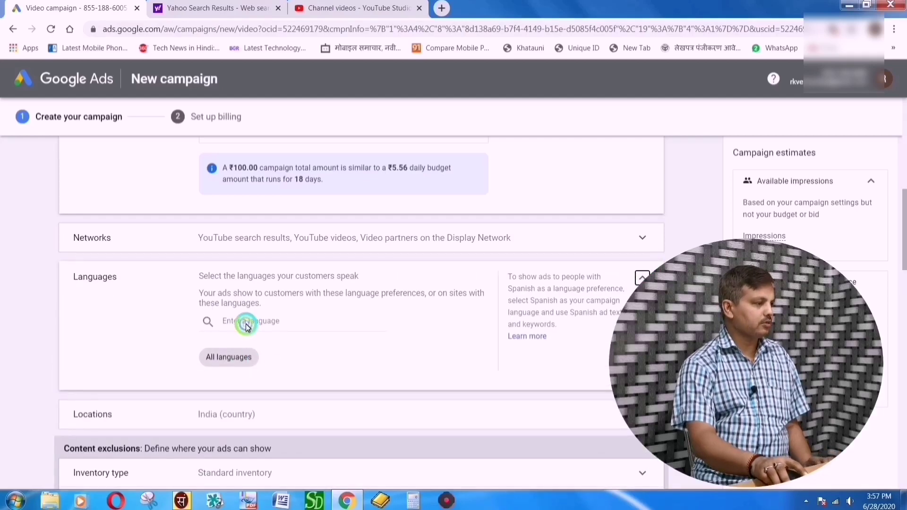
left_click(232, 362)
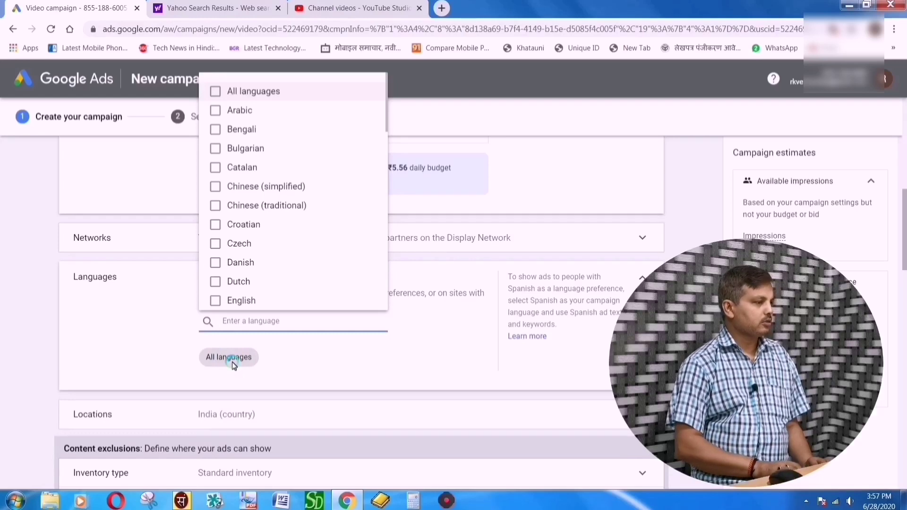
type("hin")
left_click(218, 355)
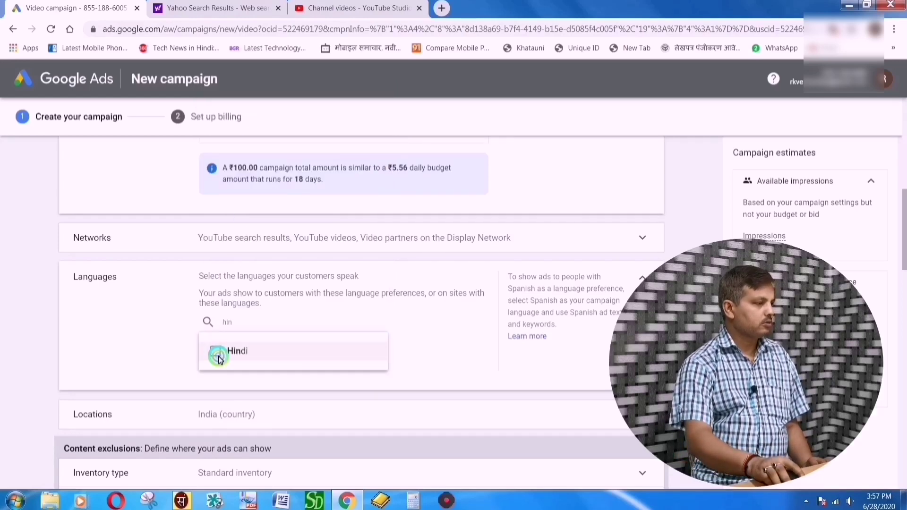
left_click(416, 345)
Step: Search for Nepal as another location for the campaign to target
scroll(472, 338, "down", 2)
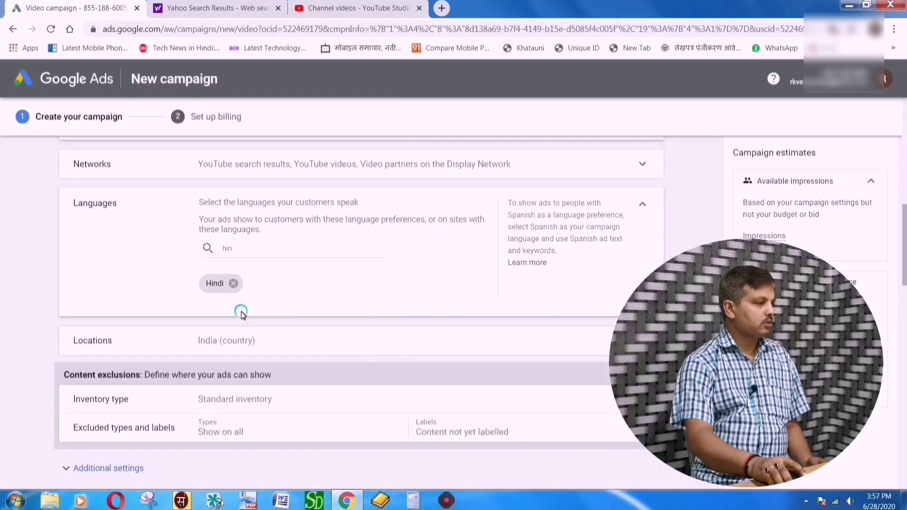
scroll(316, 311, "down", 2)
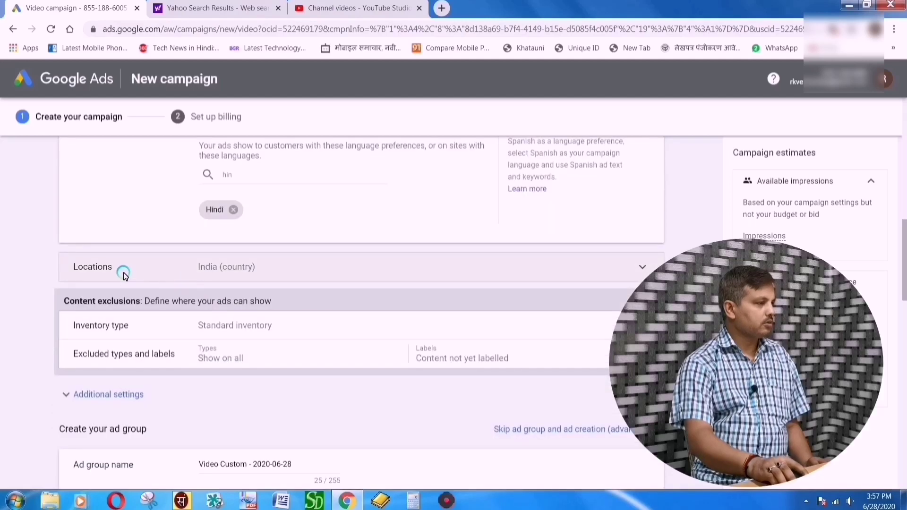
left_click(642, 269)
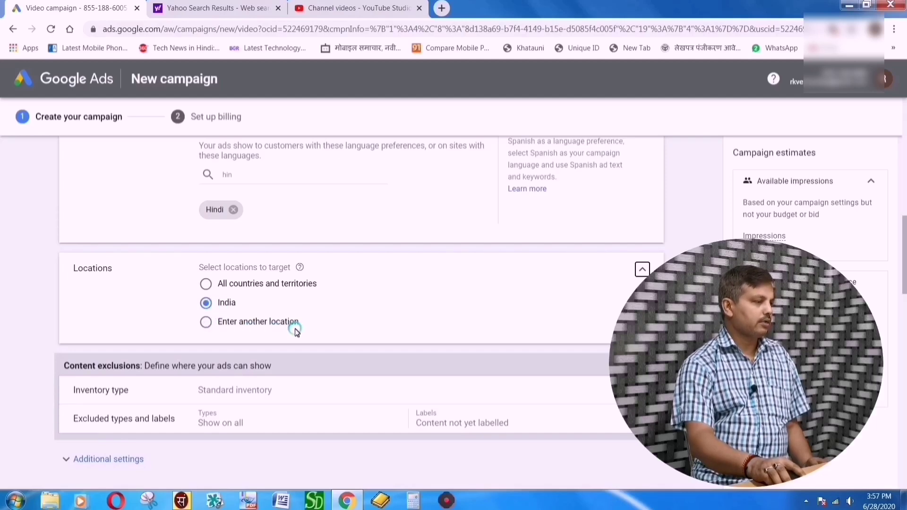
scroll(317, 321, "down", 2)
left_click(206, 247)
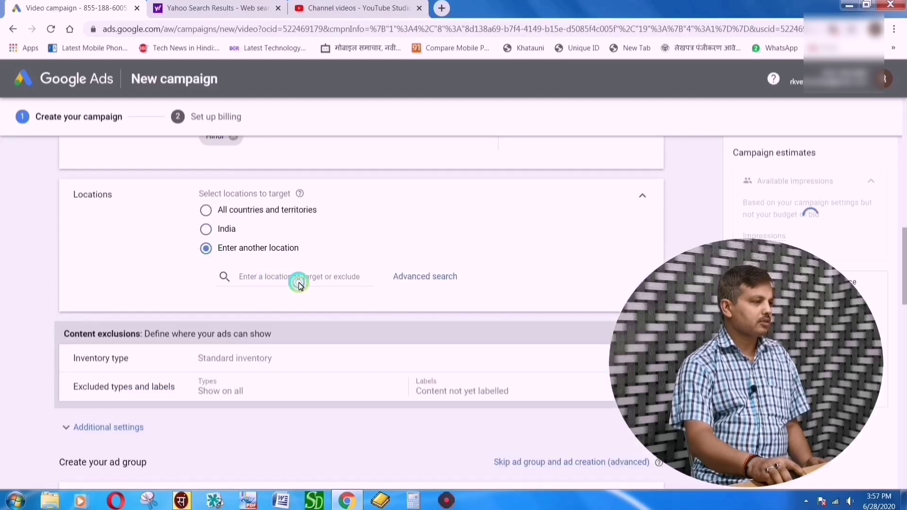
left_click(297, 279)
type("ne")
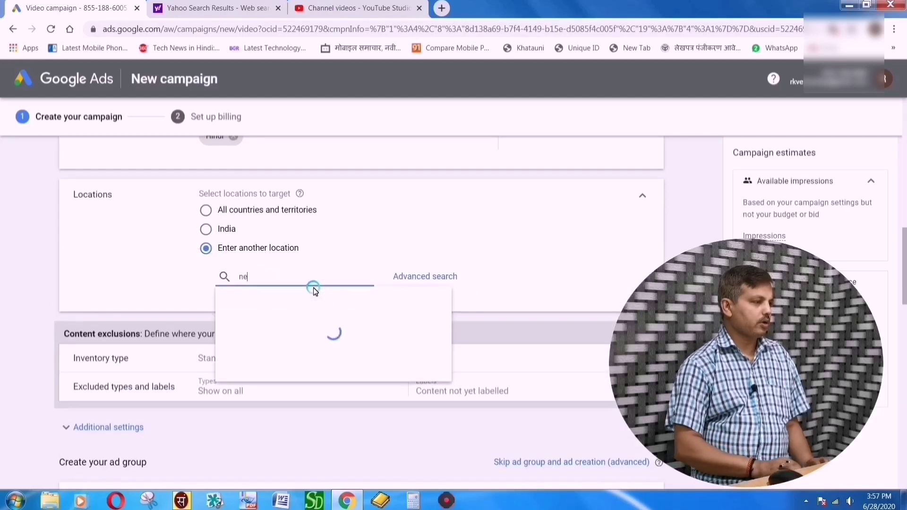
type("pal")
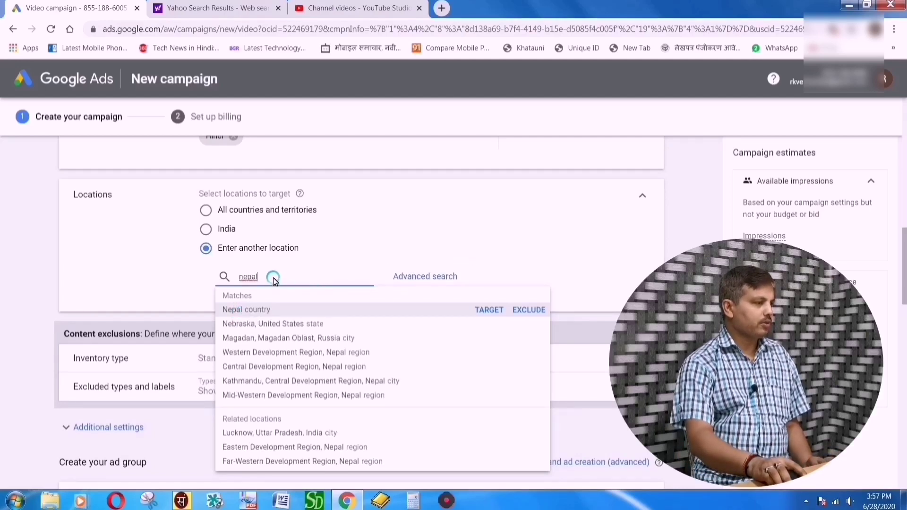
Step: Replace the location search with India, and set the campaign's location targeting back to the India option
left_click_drag(274, 280, 220, 278)
type("Ind")
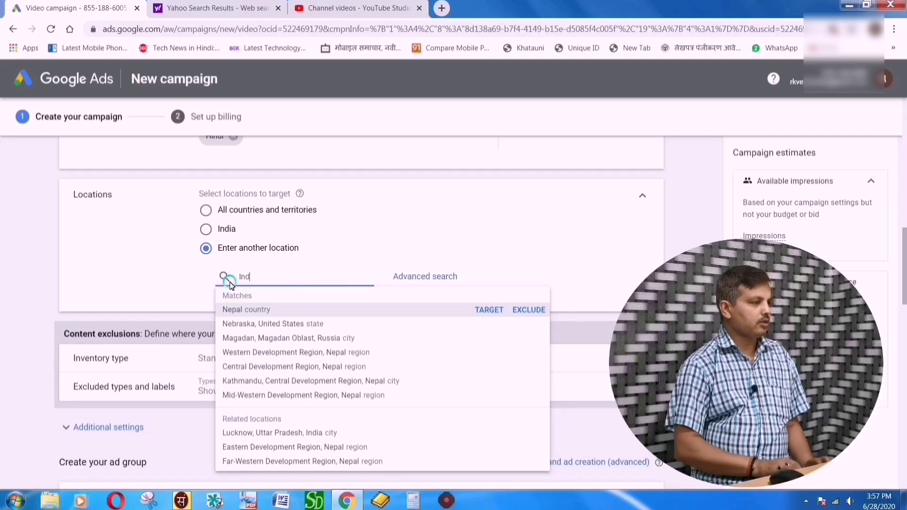
type("ia")
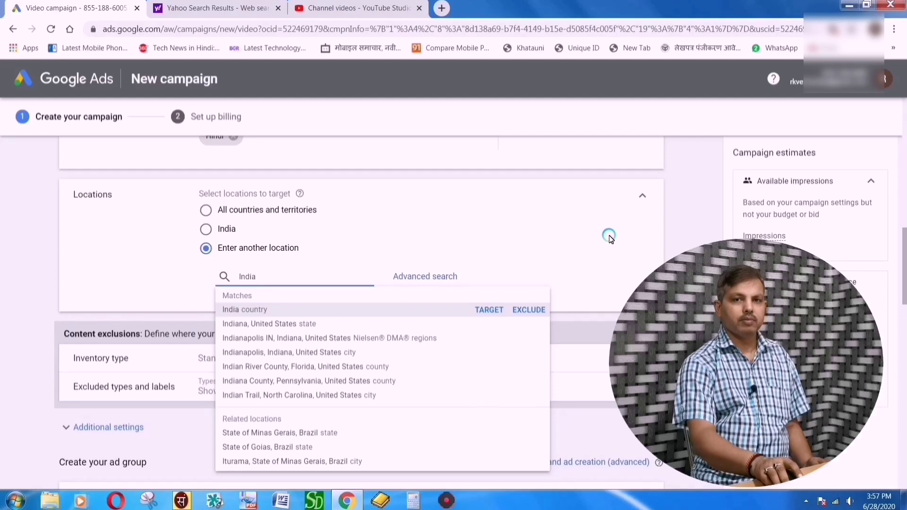
left_click(580, 269)
left_click(207, 229)
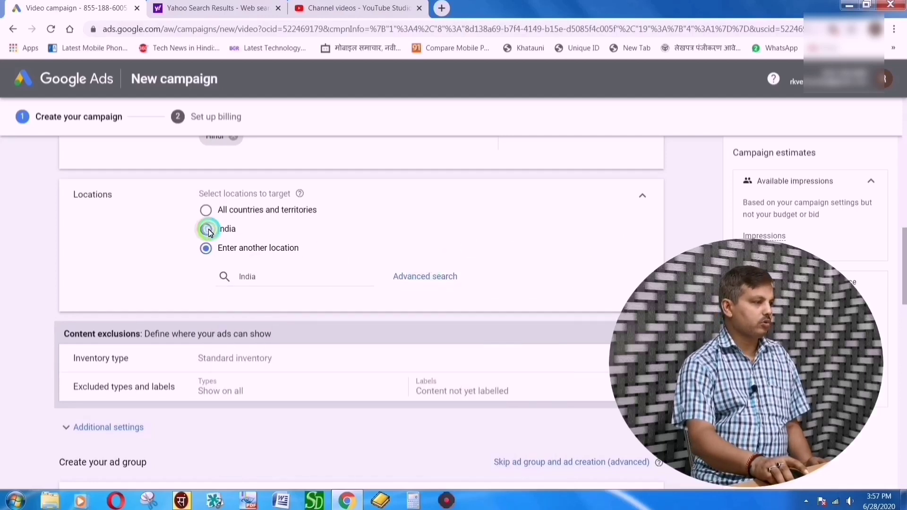
Step: Examine the content exclusions and the ad group name
scroll(298, 263, "down", 2)
scroll(297, 263, "down", 2)
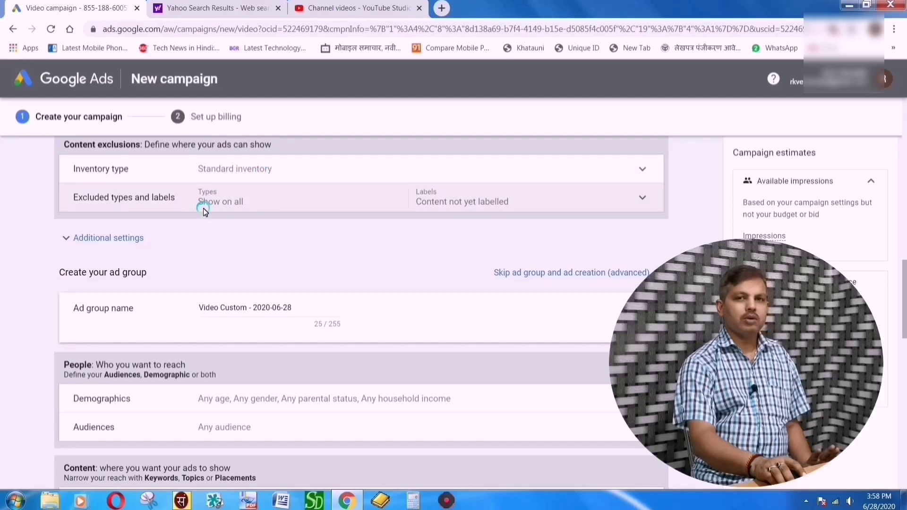
scroll(230, 218, "down", 2)
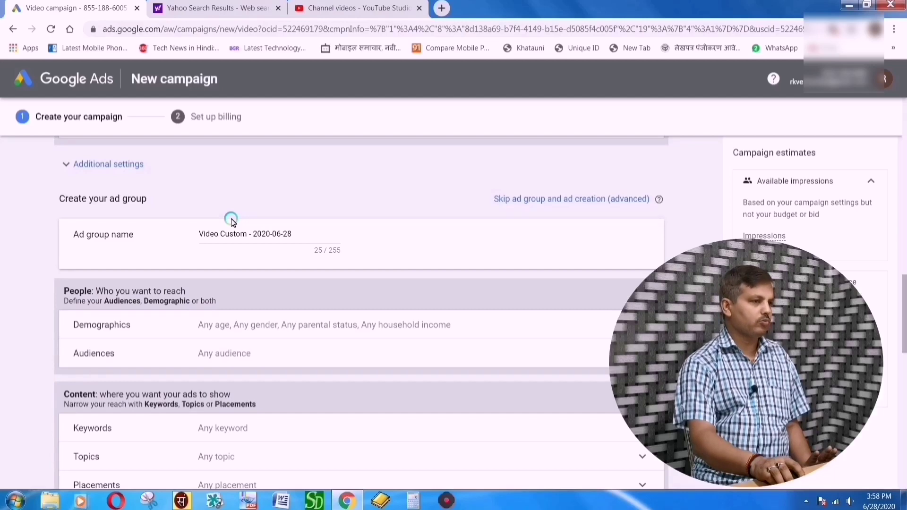
scroll(232, 221, "up", 2)
scroll(231, 220, "down", 2)
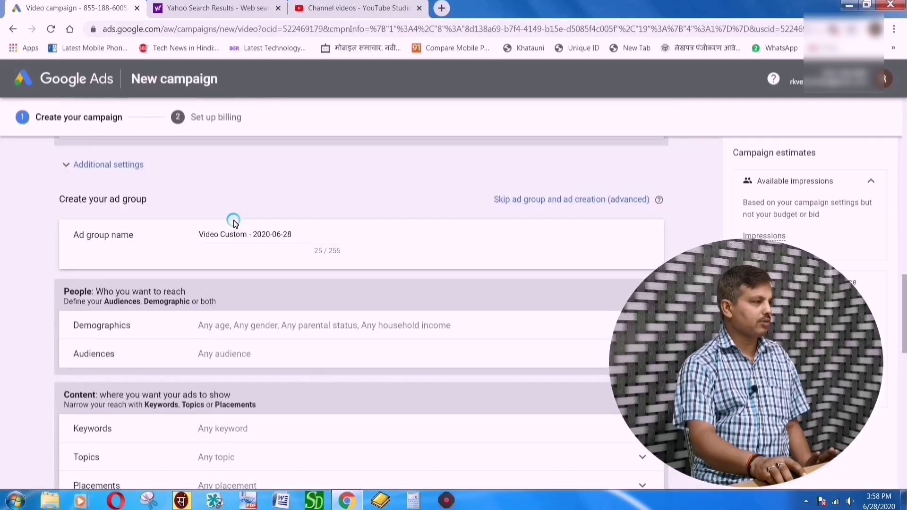
left_click(202, 237)
left_click_drag(201, 237, 315, 236)
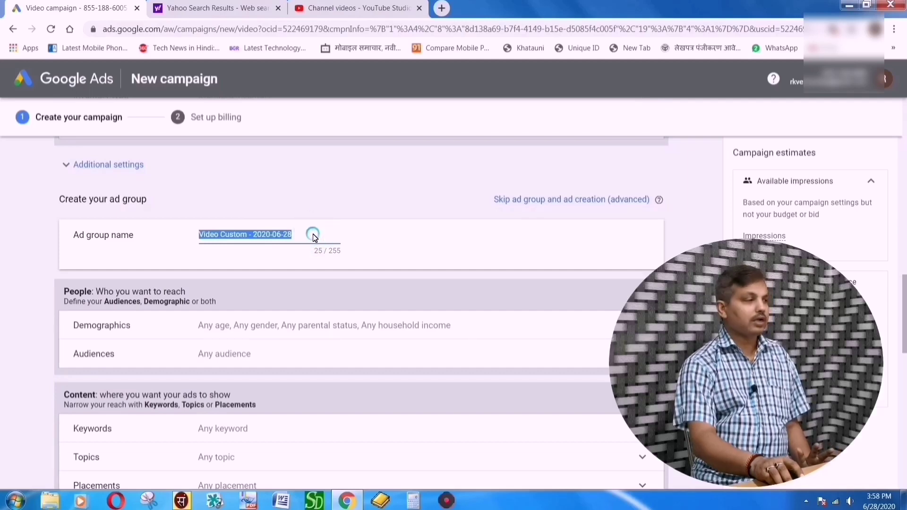
Step: Examine the gender, age, parental status and household income options in the ad group's demographic targeting
scroll(313, 236, "down", 2)
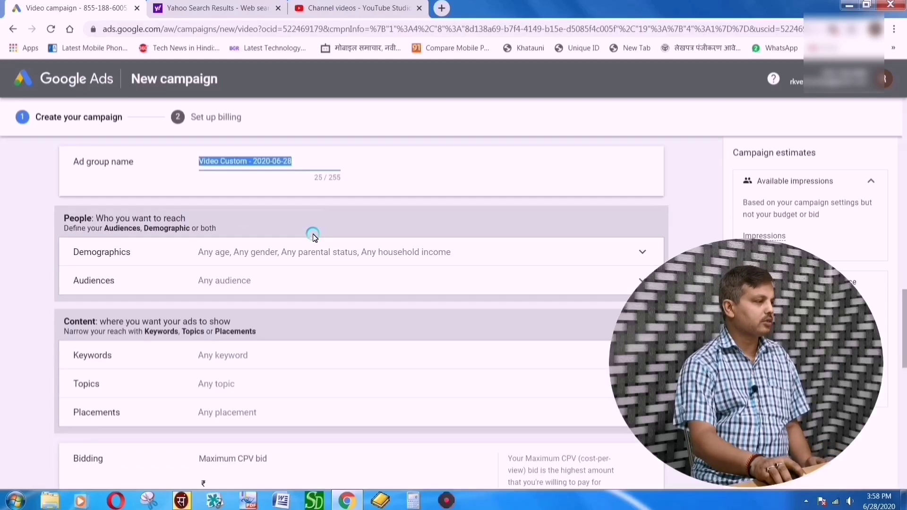
scroll(313, 236, "down", 2)
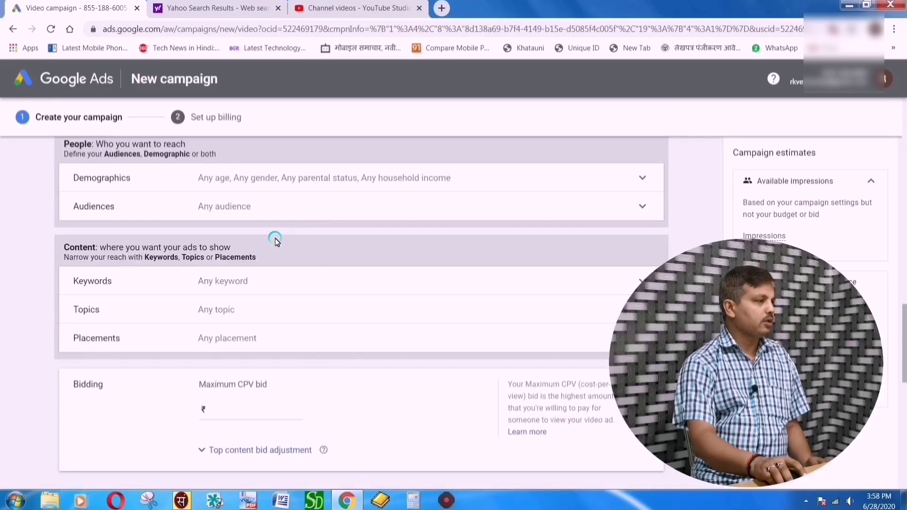
left_click(642, 181)
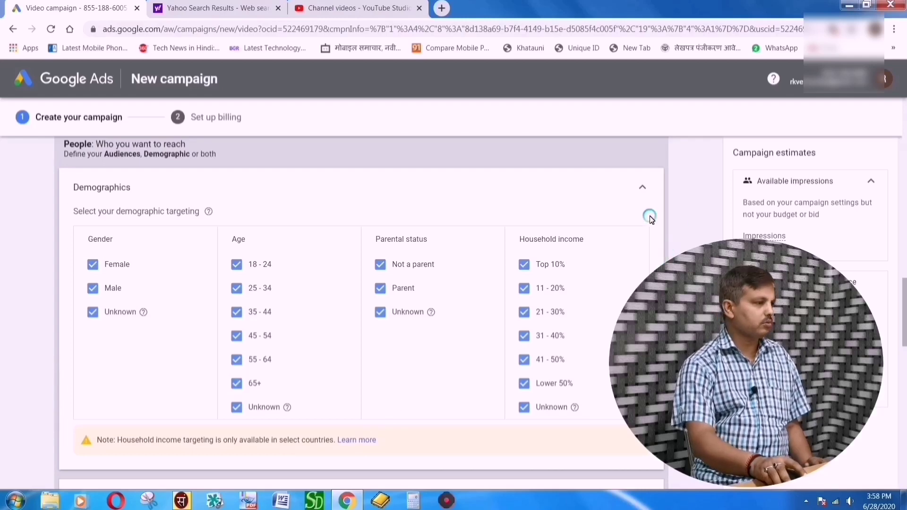
left_click(639, 188)
Step: Examine the topic targeting options for the ad group's content
scroll(494, 279, "down", 2)
scroll(494, 278, "down", 2)
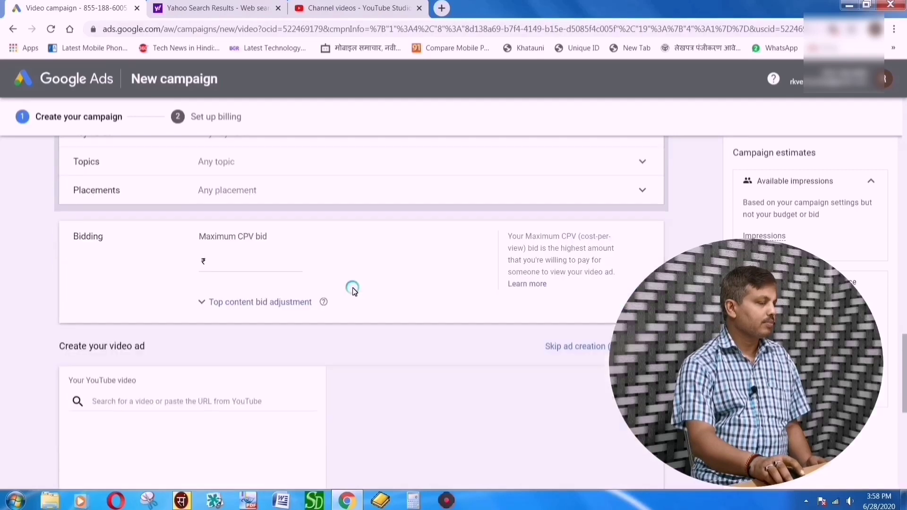
scroll(241, 255, "up", 2)
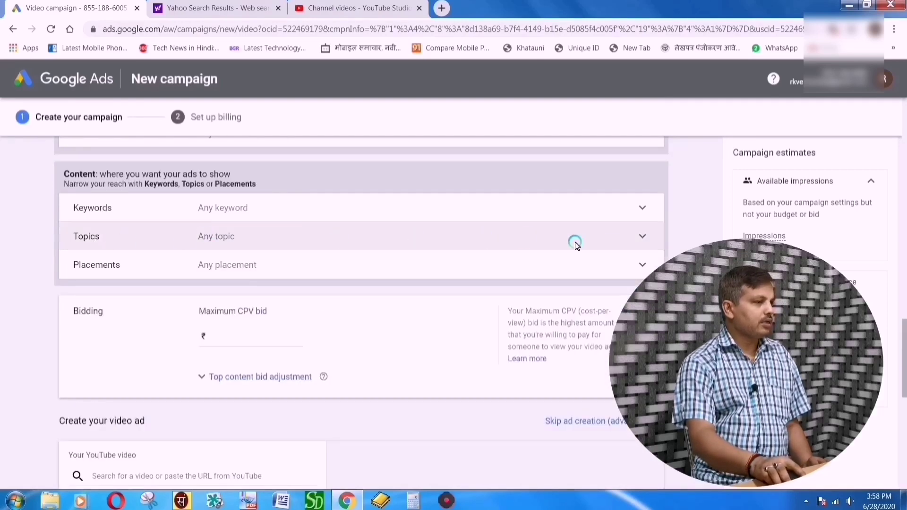
left_click(644, 238)
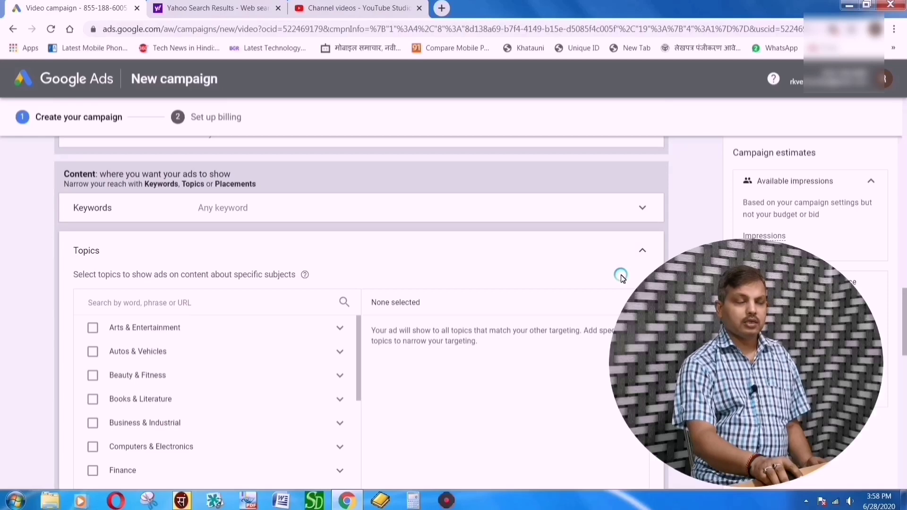
left_click(643, 253)
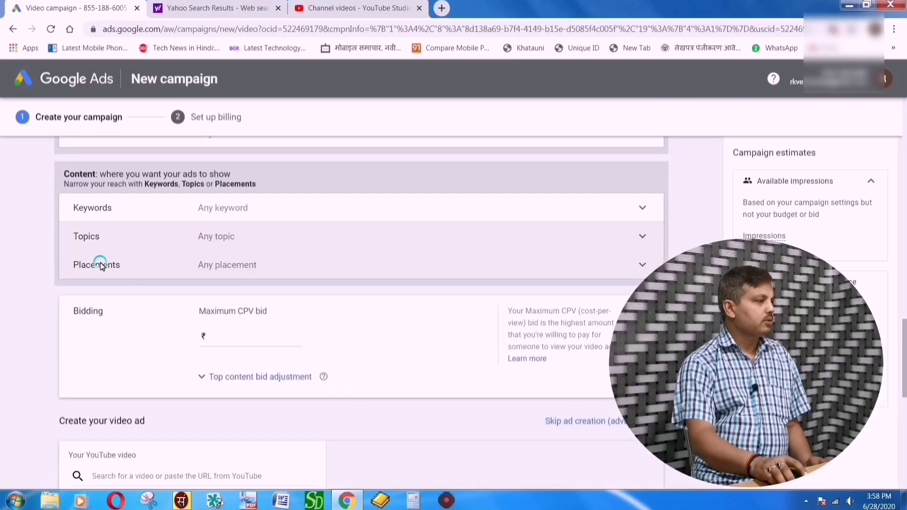
Step: Try the Computers & Electronics topic for the ad group's targeting and deselect it again
left_click(642, 236)
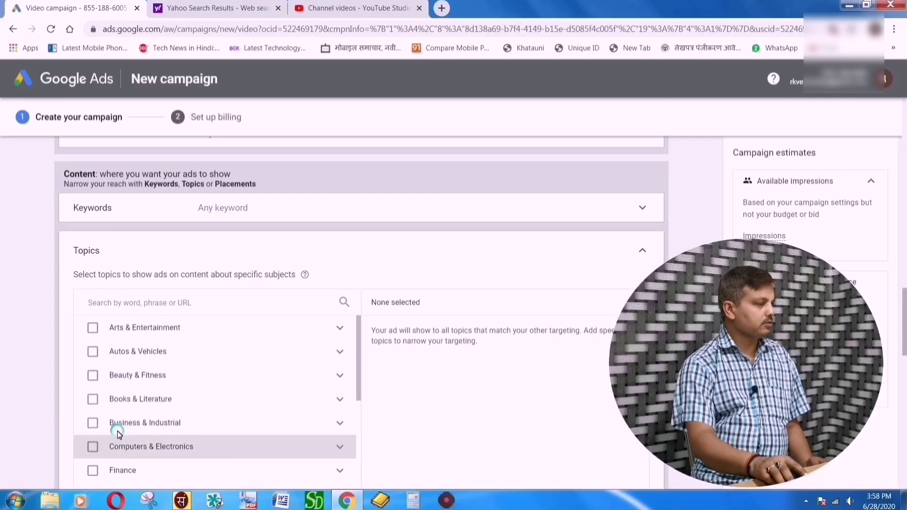
scroll(127, 421, "down", 1)
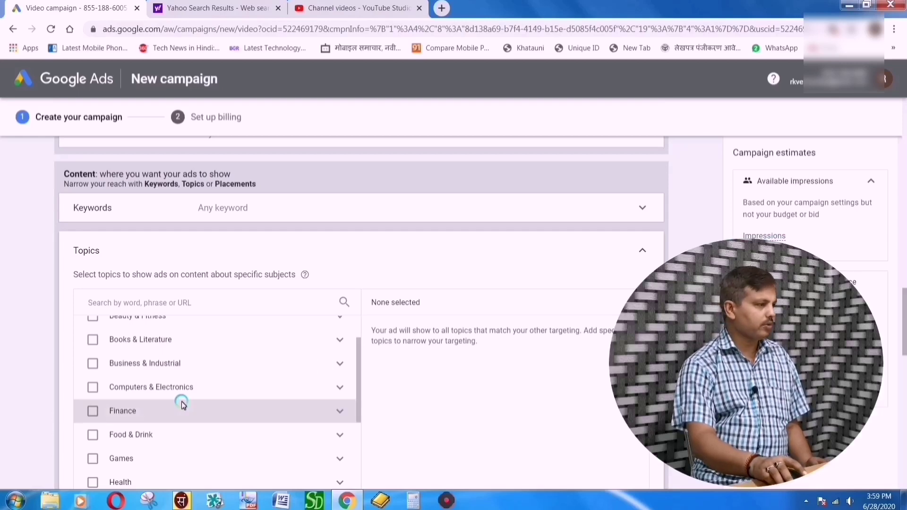
left_click(93, 389)
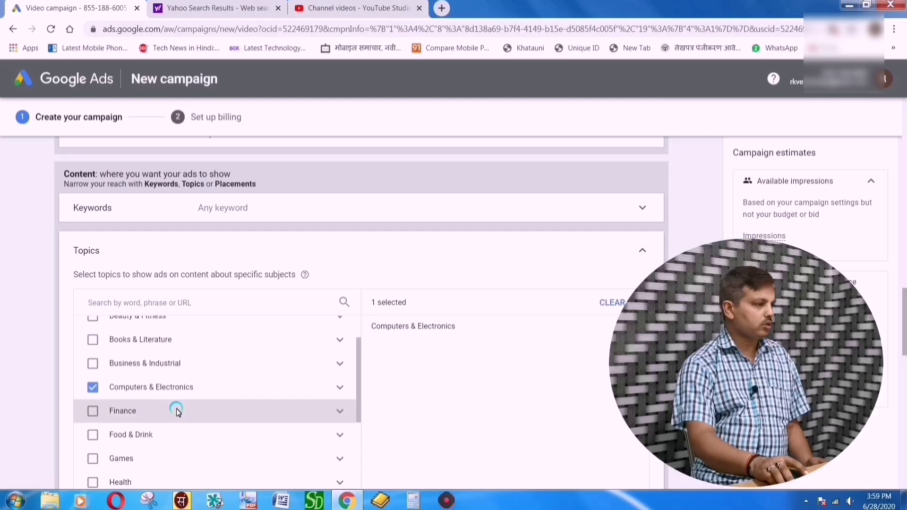
left_click(93, 389)
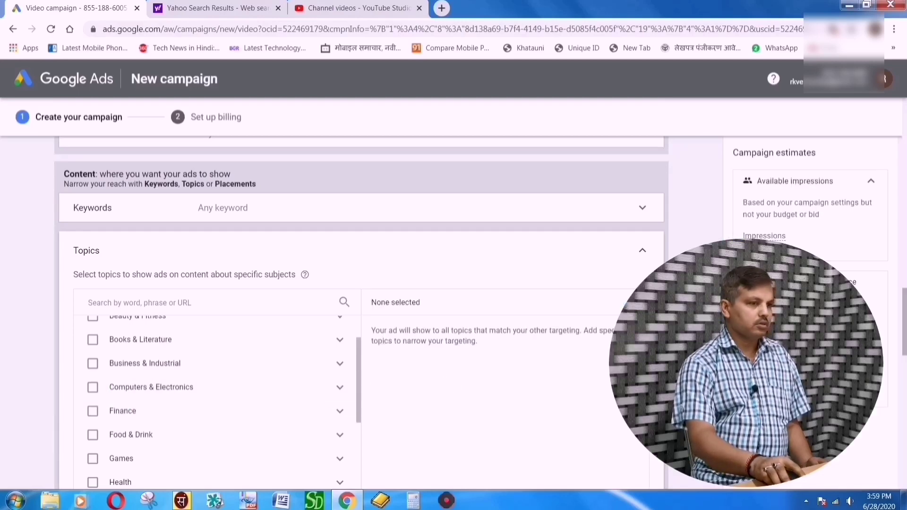
left_click(646, 271)
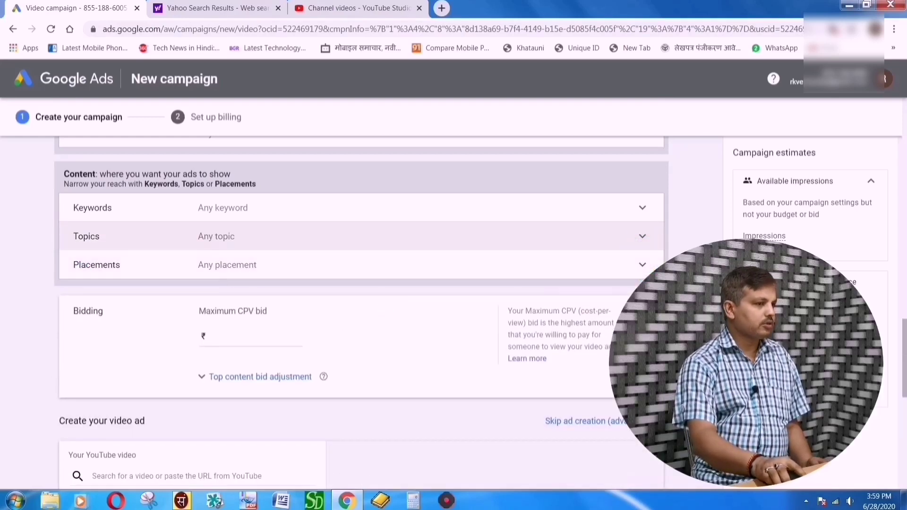
Step: Examine the placement targeting options, such as YouTube channels, videos, websites and apps
left_click(642, 264)
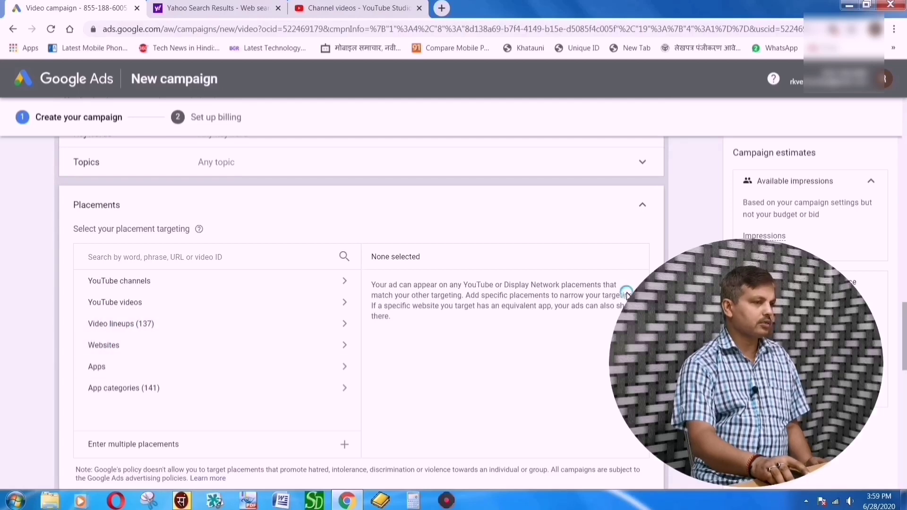
left_click(642, 205)
scroll(417, 283, "up", 3)
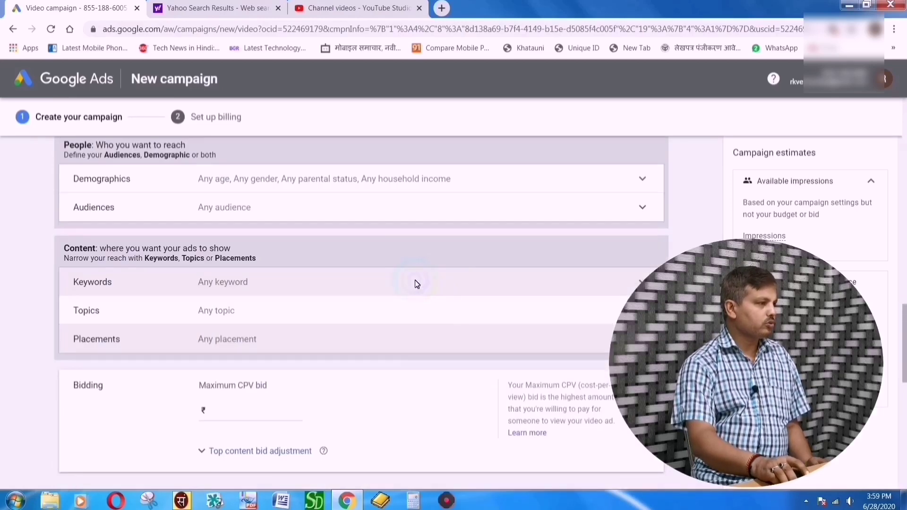
Step: In the campaign's additional settings, set specific device targeting to Mobile Phones only, excluding computers, tablets and TV screens
scroll(417, 283, "up", 5)
left_click(66, 242)
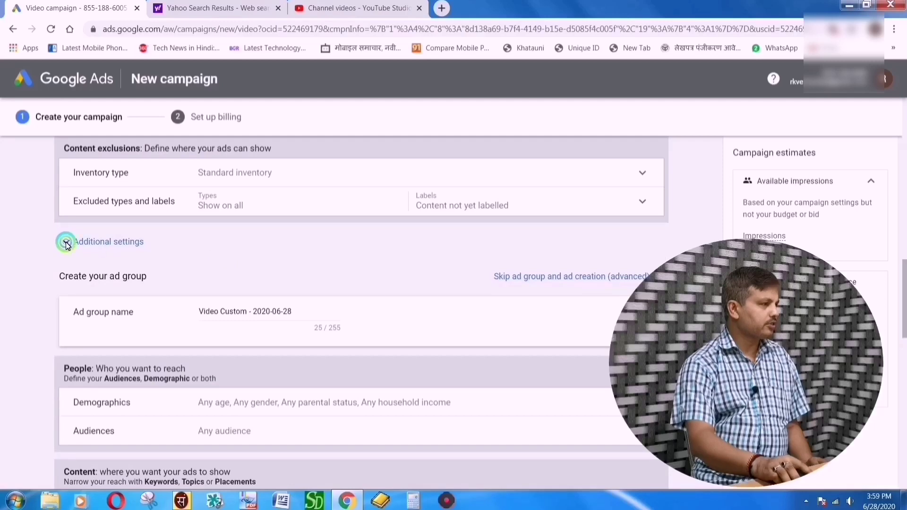
left_click(160, 301)
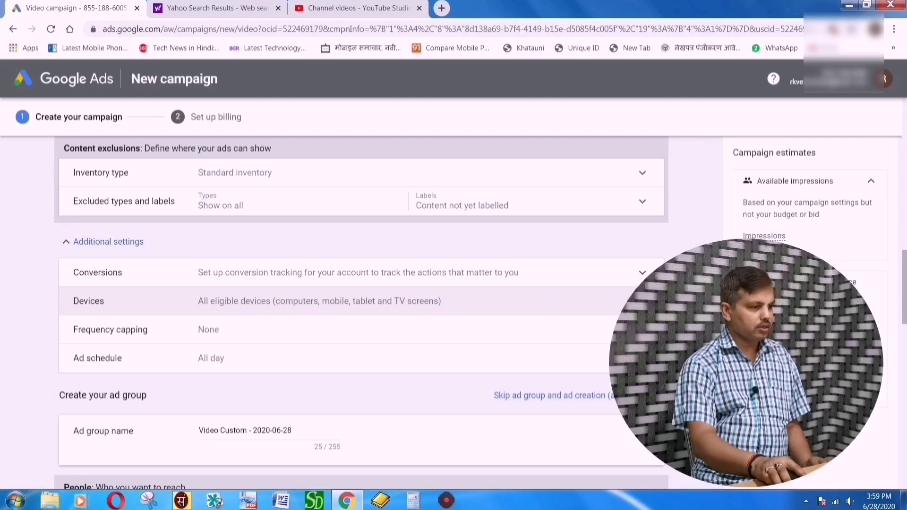
left_click(501, 308)
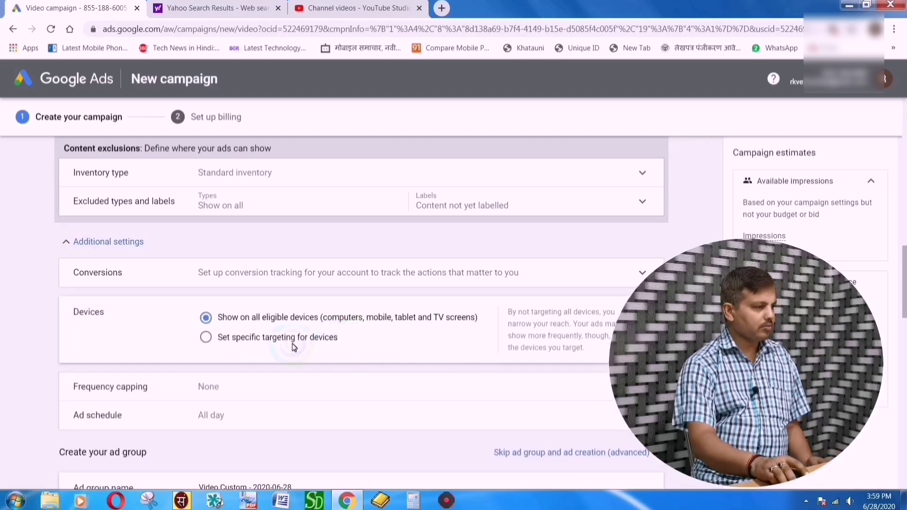
left_click(206, 336)
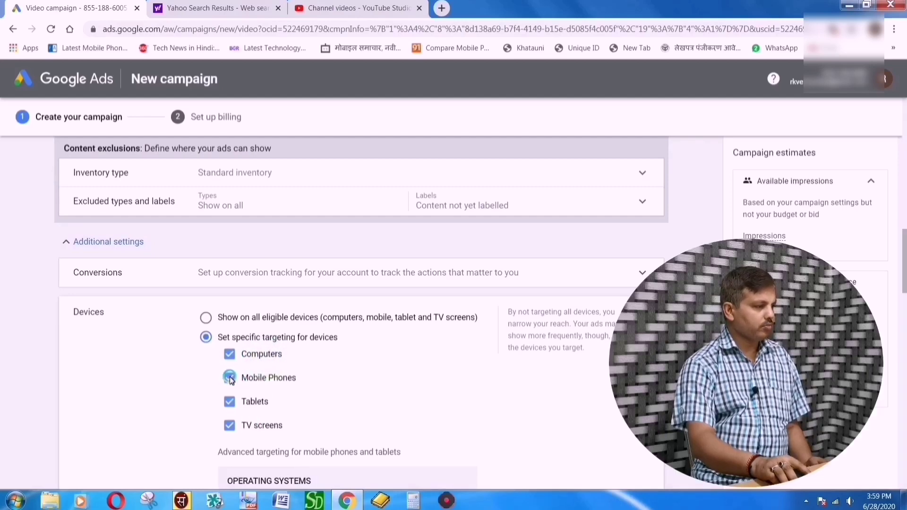
left_click(232, 357)
left_click(230, 401)
left_click(231, 426)
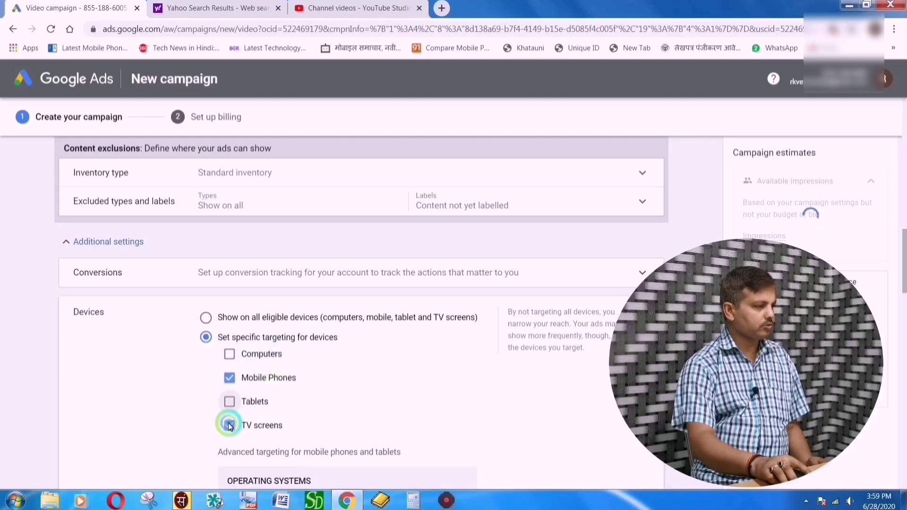
scroll(380, 405, "down", 2)
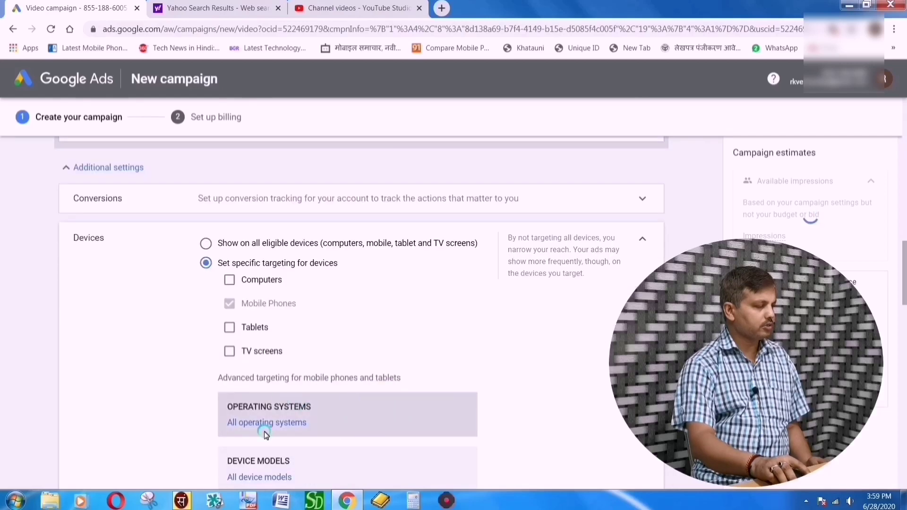
left_click(526, 366)
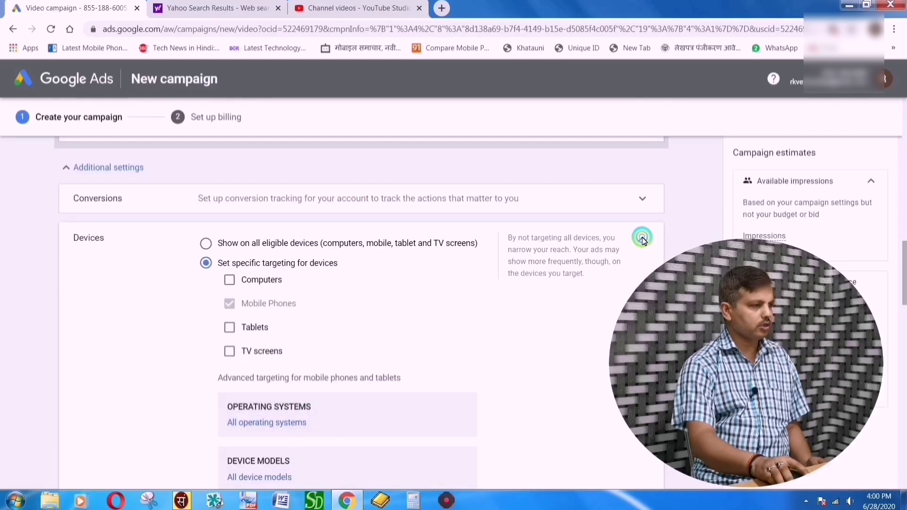
scroll(399, 326, "down", 4)
scroll(382, 325, "up", 6)
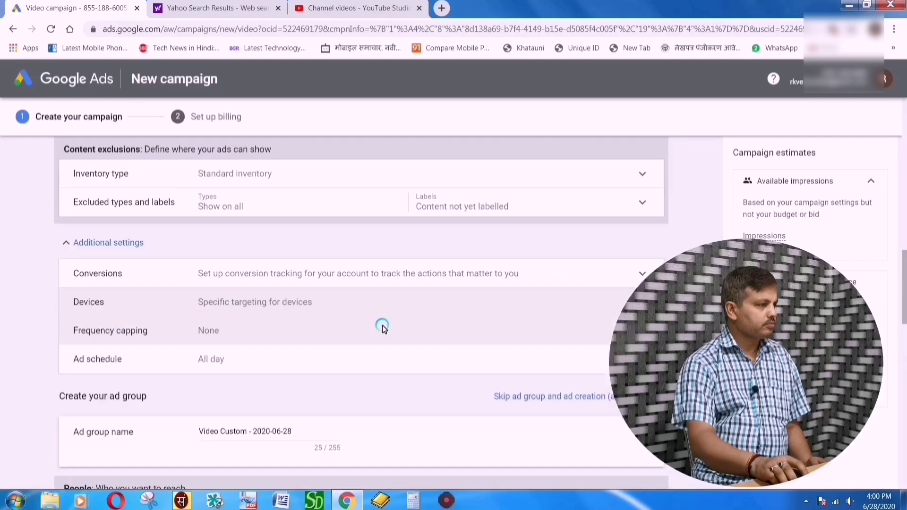
Step: Set the ad group's maximum CPV bid to ₹0.20
scroll(381, 325, "down", 2)
scroll(382, 325, "down", 10)
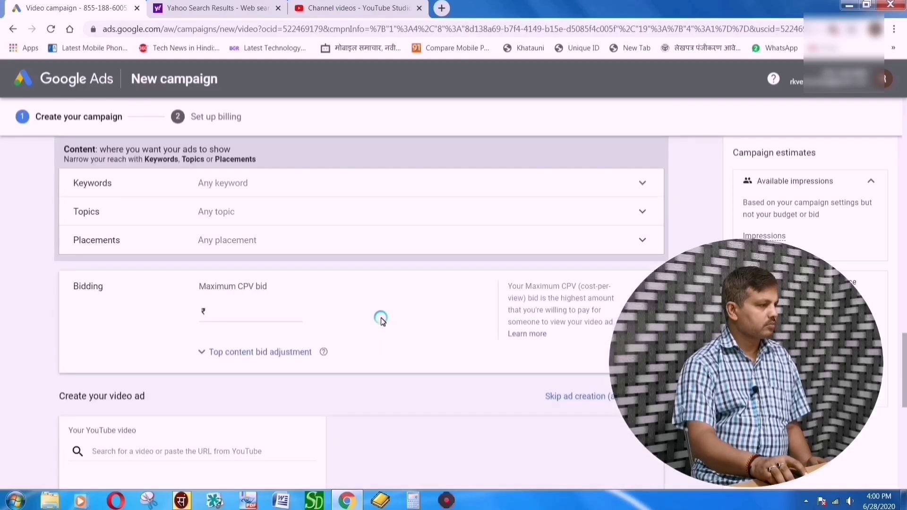
left_click(233, 314)
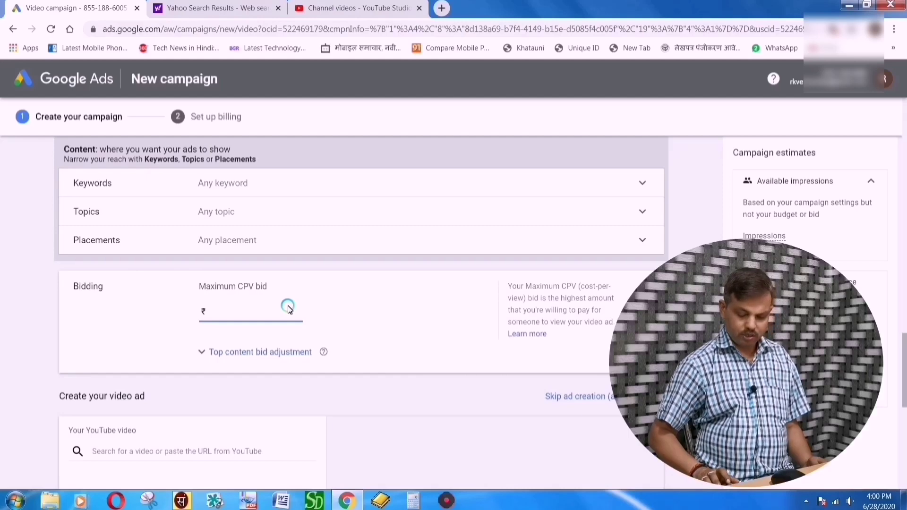
type("20")
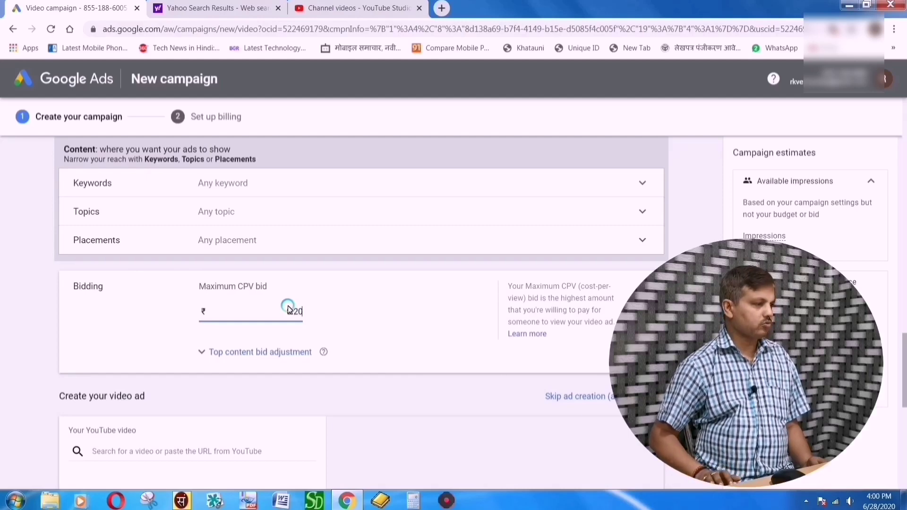
left_click(394, 411)
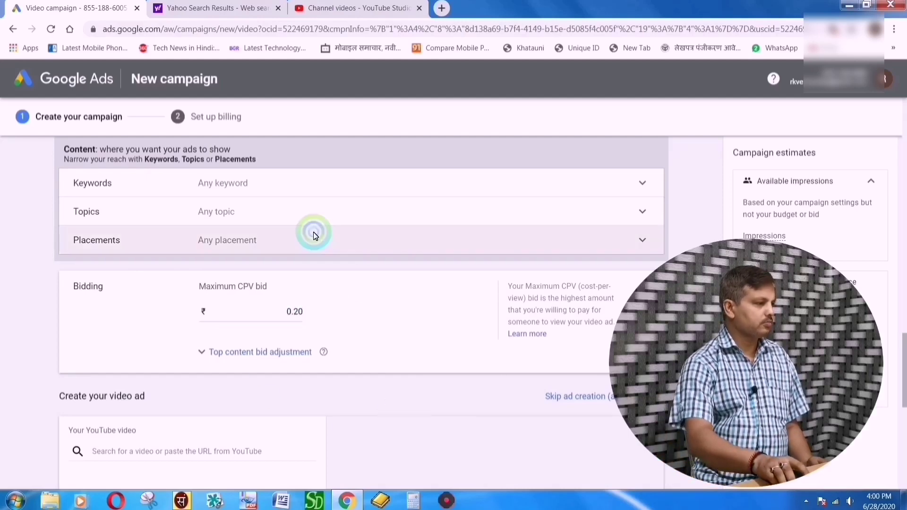
Step: Switch to YouTube Studio and copy the shareable link of the boAt Rockerz video for use in the video ad
scroll(314, 318, "down", 3)
scroll(370, 314, "up", 2)
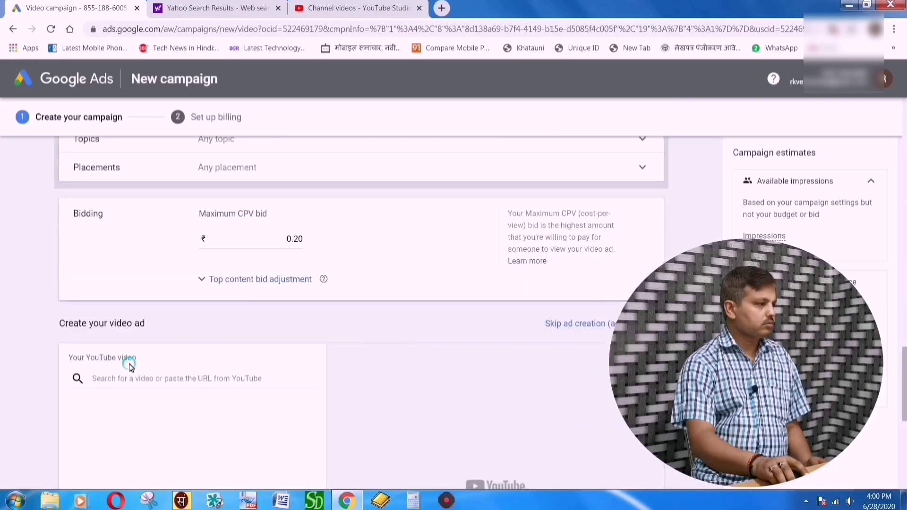
left_click(99, 381)
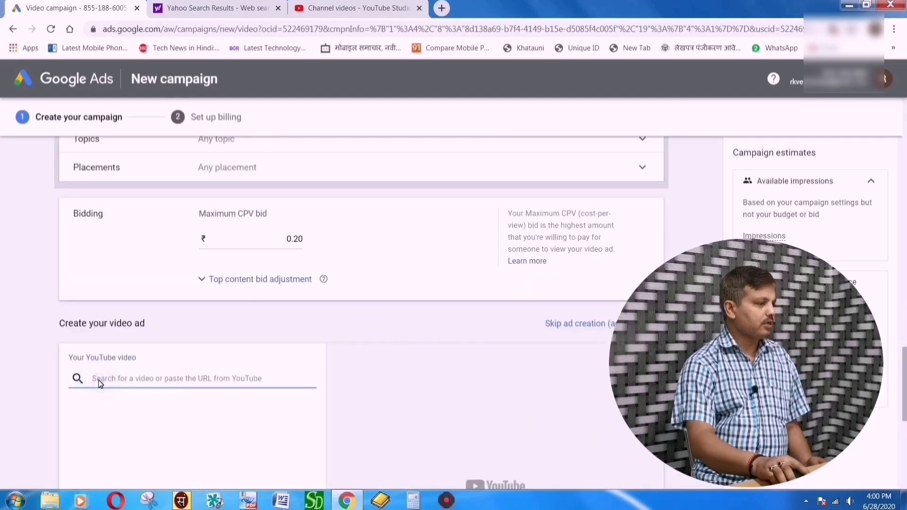
left_click(96, 382)
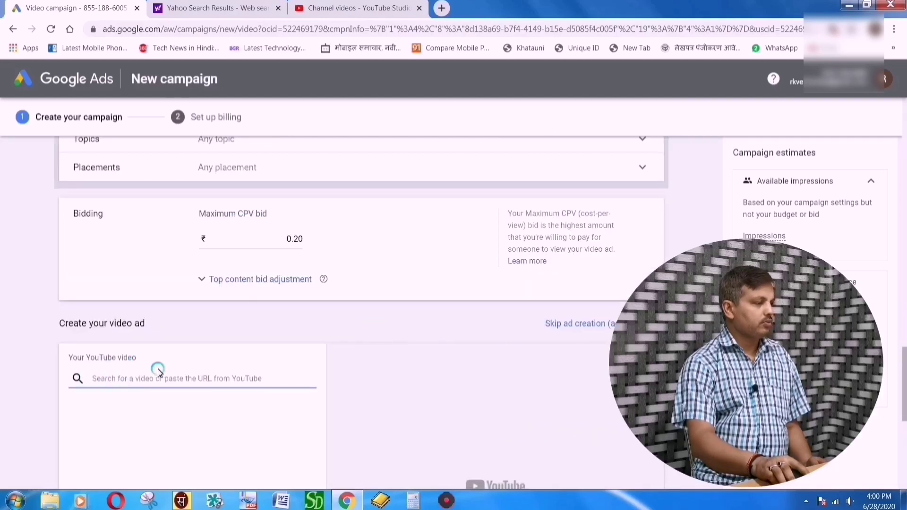
scroll(184, 363, "down", 2)
left_click(150, 314)
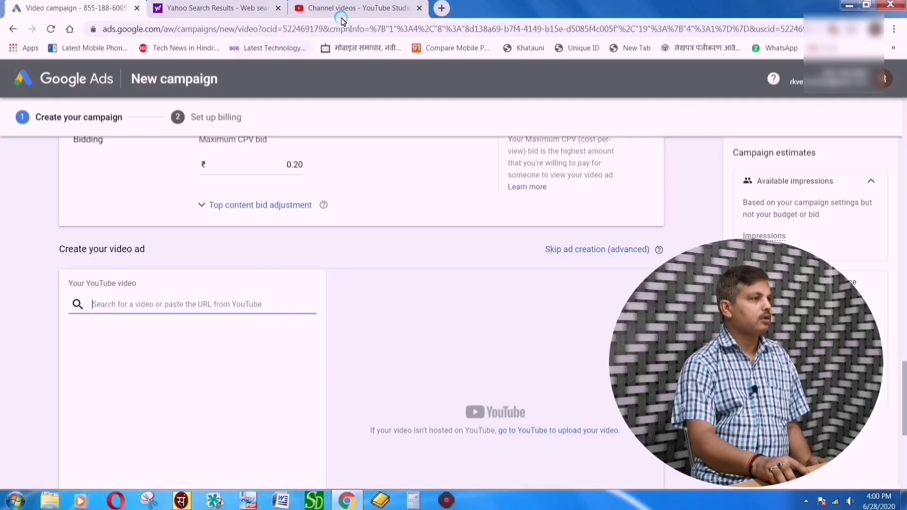
left_click(356, 10)
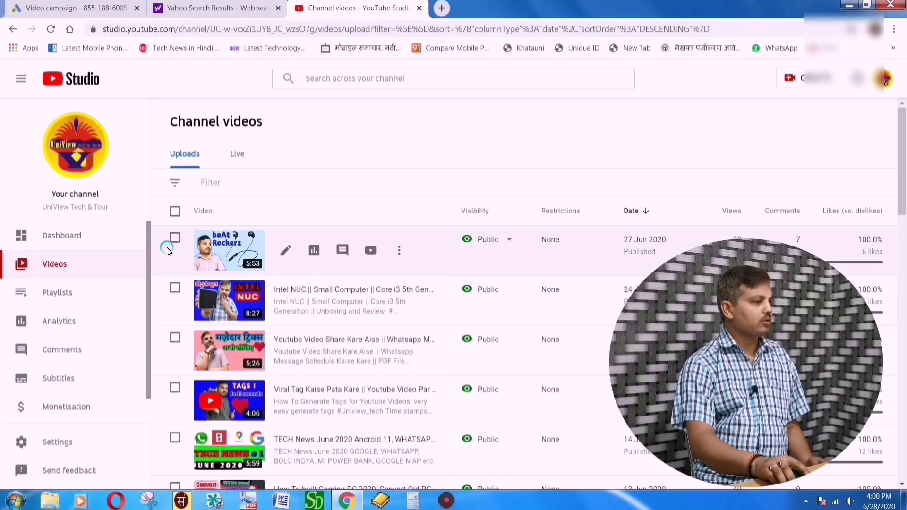
left_click(400, 254)
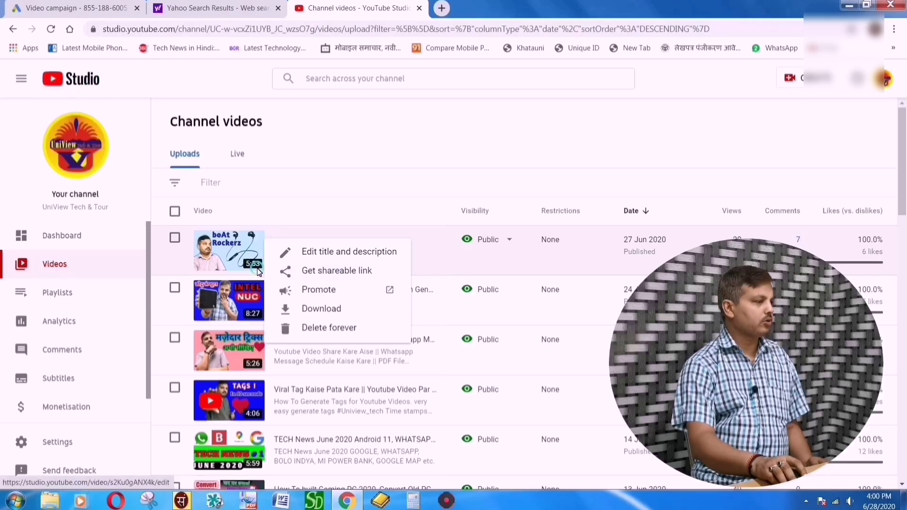
scroll(258, 272, "down", 6)
scroll(264, 274, "up", 8)
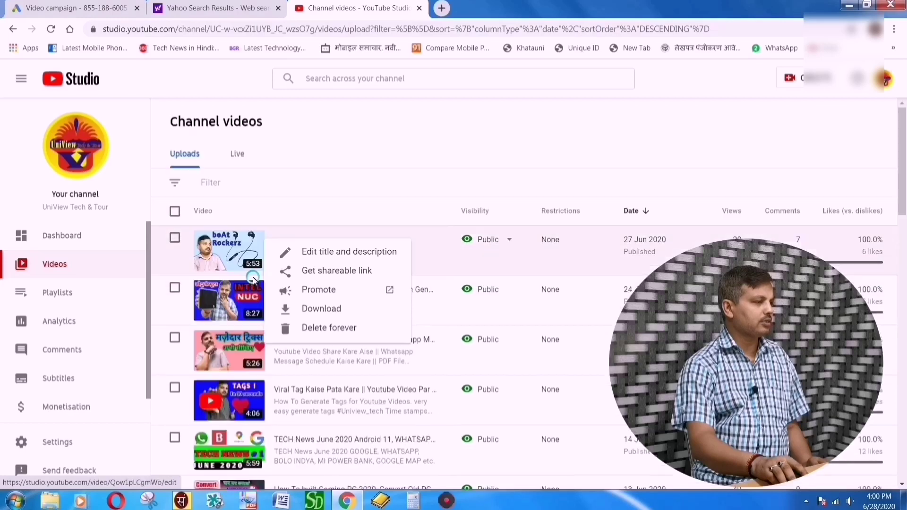
left_click(360, 271)
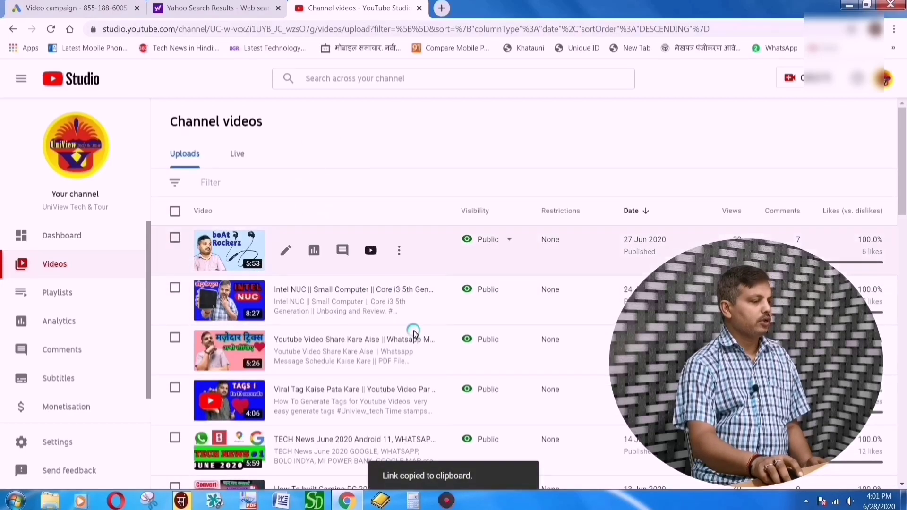
Step: Return to Google Ads and paste the copied link as the ad's YouTube video
left_click(71, 8)
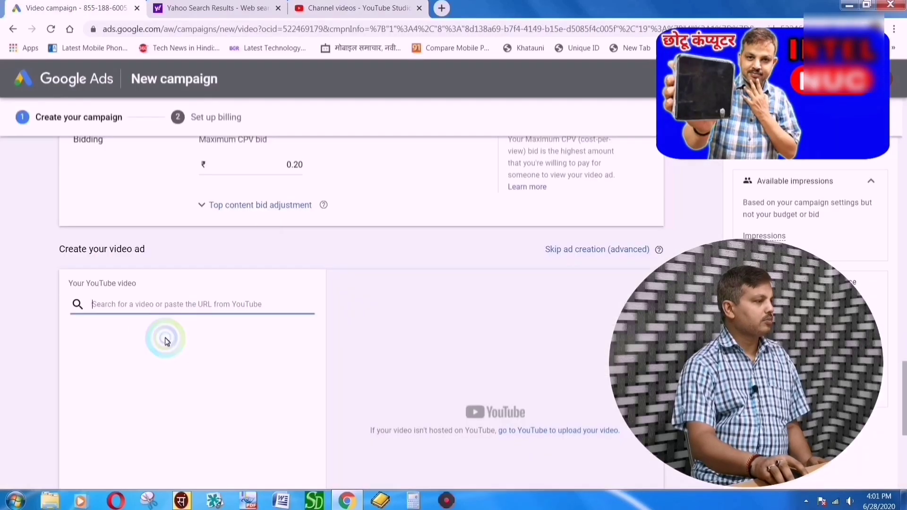
left_click(144, 305)
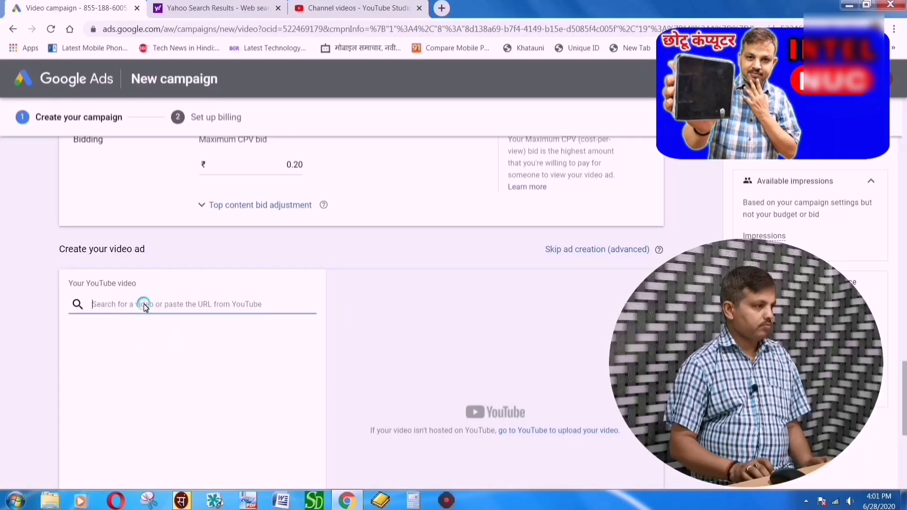
key("ctrl+v")
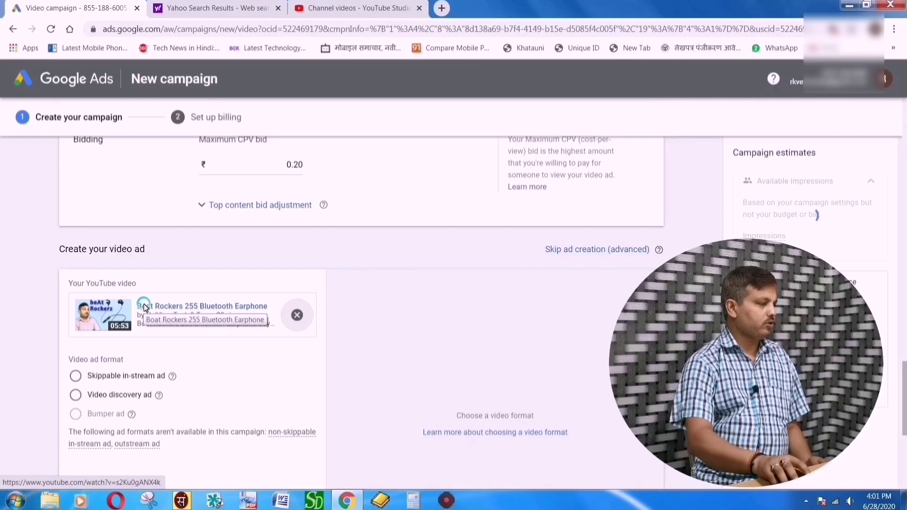
Step: Try the Skippable in-stream ad format and settle on Video discovery ad for the Boat Rockers 255 video
scroll(144, 306, "down", 2)
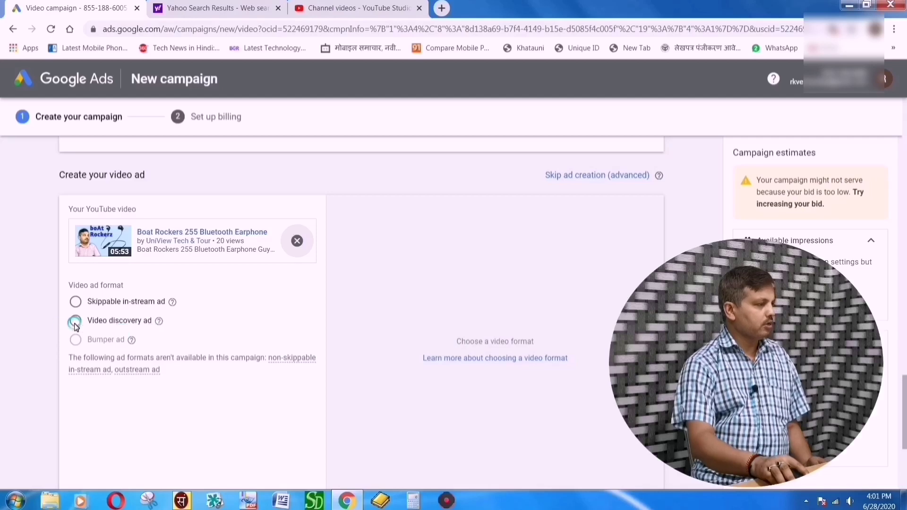
left_click(76, 302)
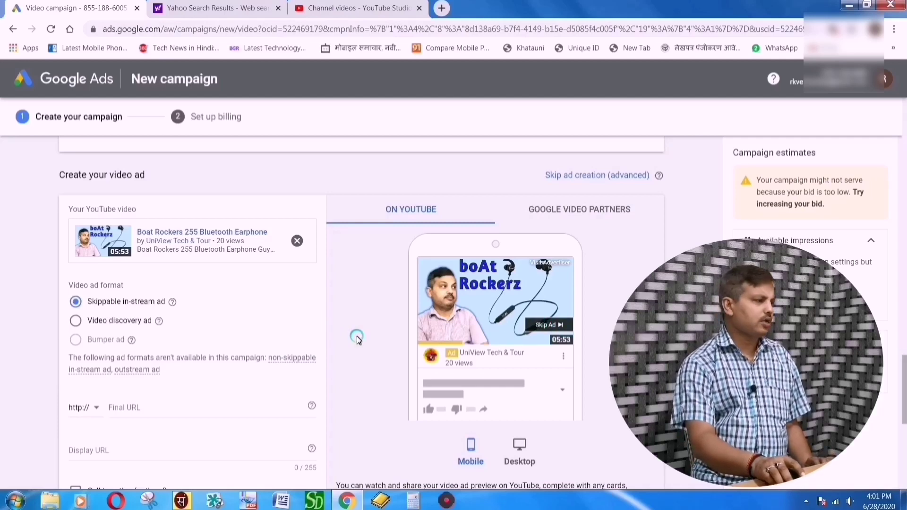
left_click(79, 321)
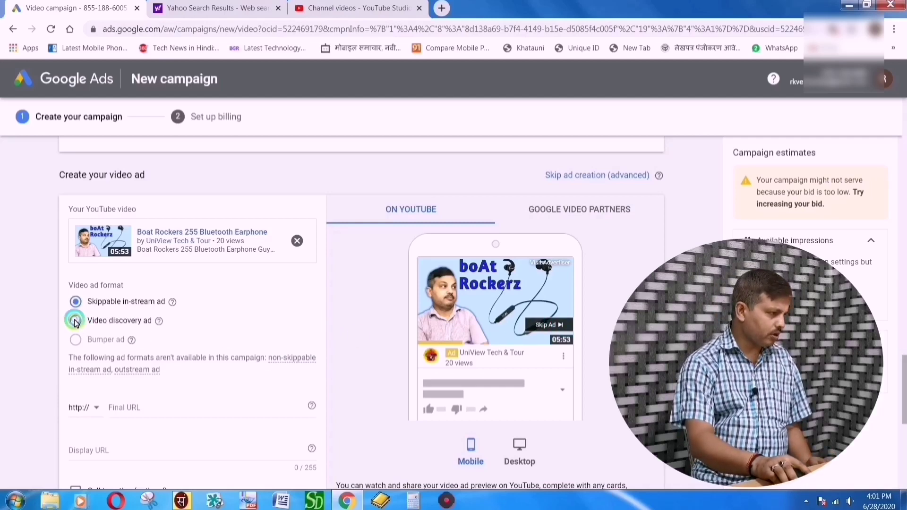
scroll(589, 339, "down", 2)
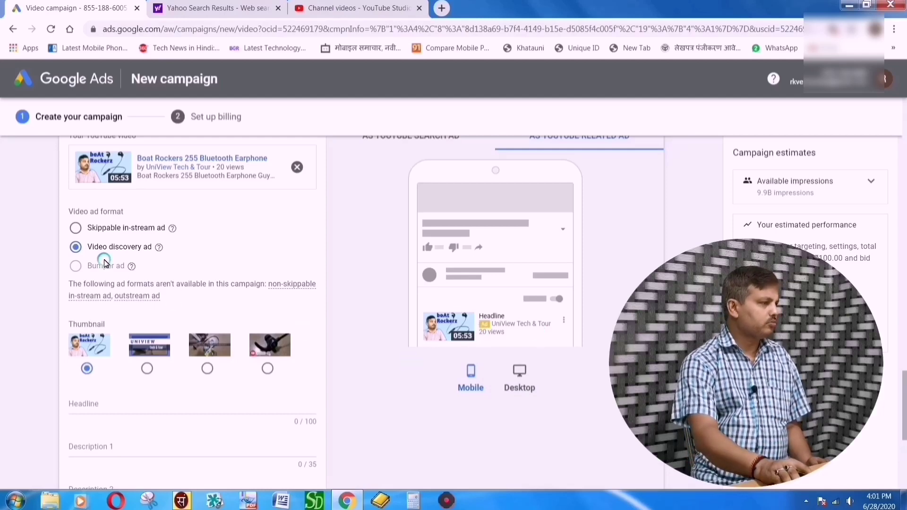
Step: Enter "bluetooth earphone" as the headline of the video discovery ad
scroll(185, 285, "down", 1)
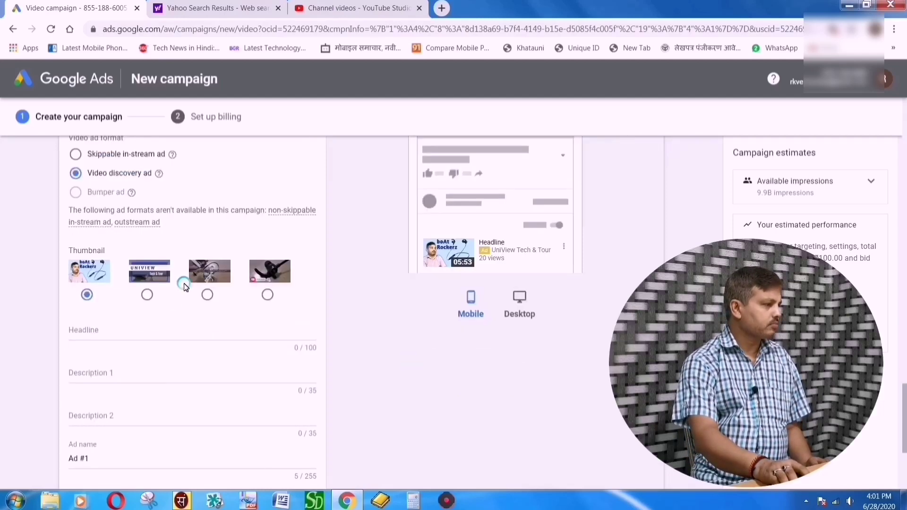
scroll(185, 284, "down", 1)
left_click(162, 277)
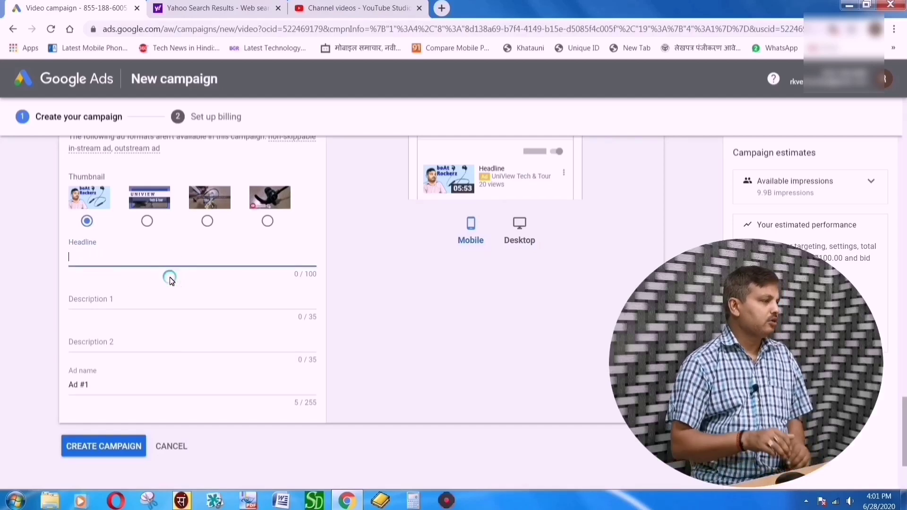
scroll(161, 283, "up", 1)
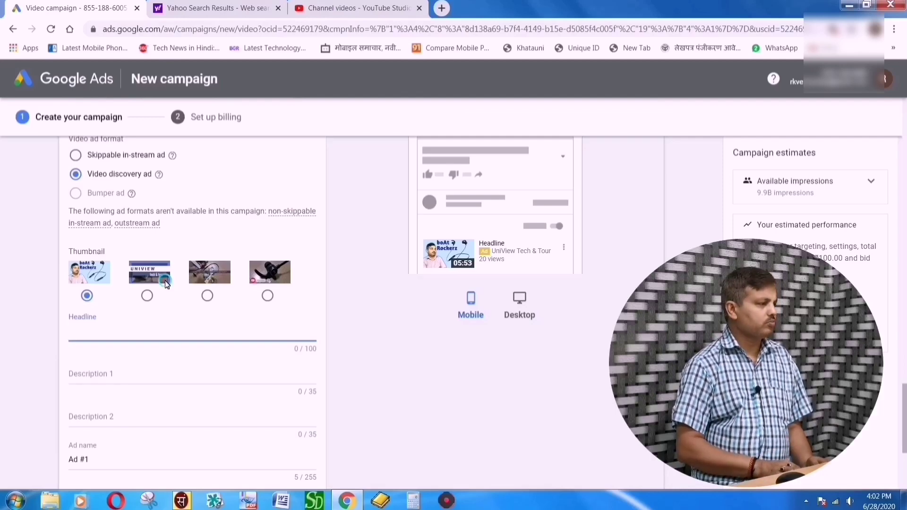
type("bu")
type("u")
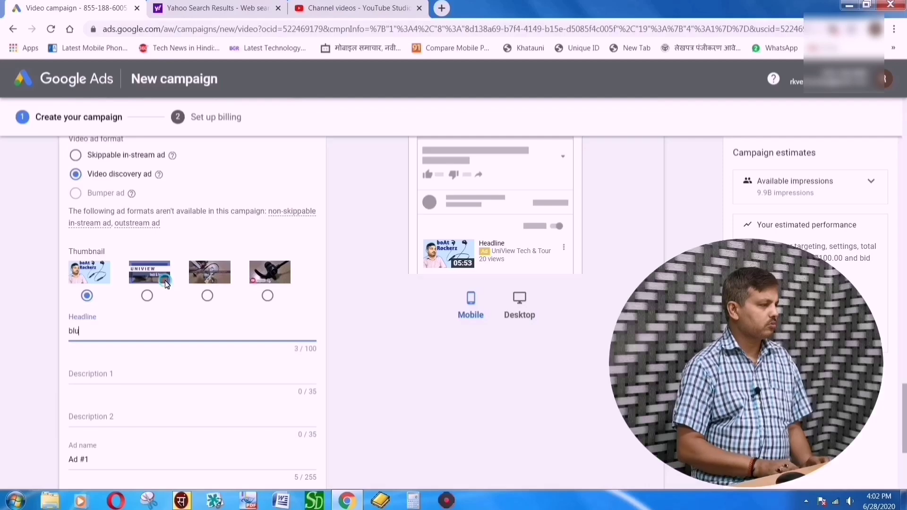
type("tooth ea")
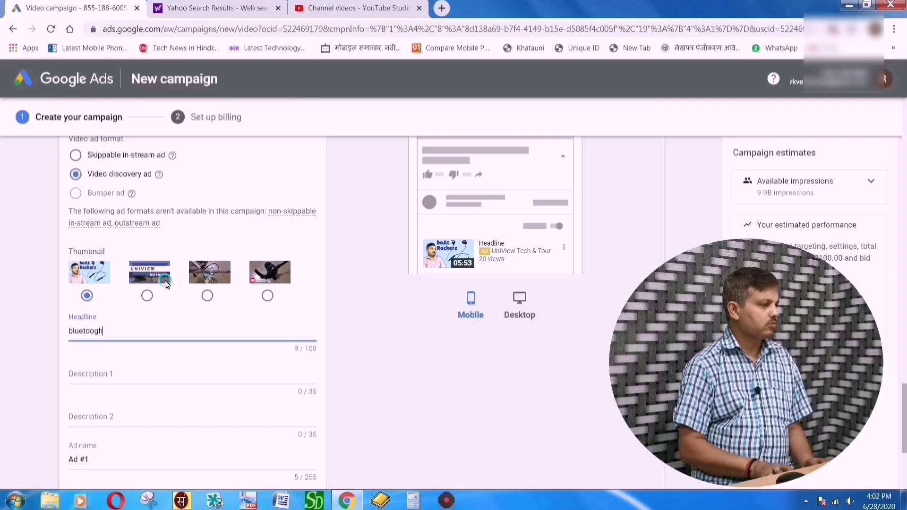
type("rphone")
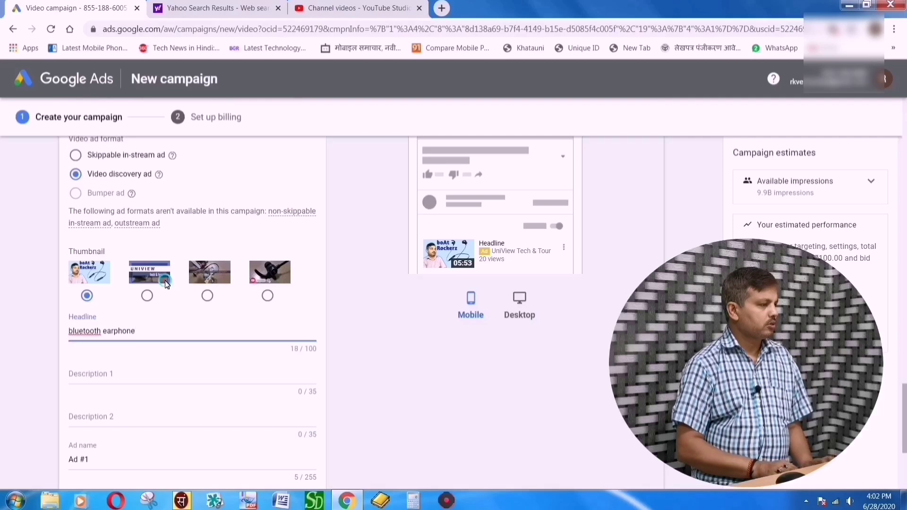
Step: Fill in the ad's Description 1 with "best earphone" and Description 2 with "wireless"
key("Tab")
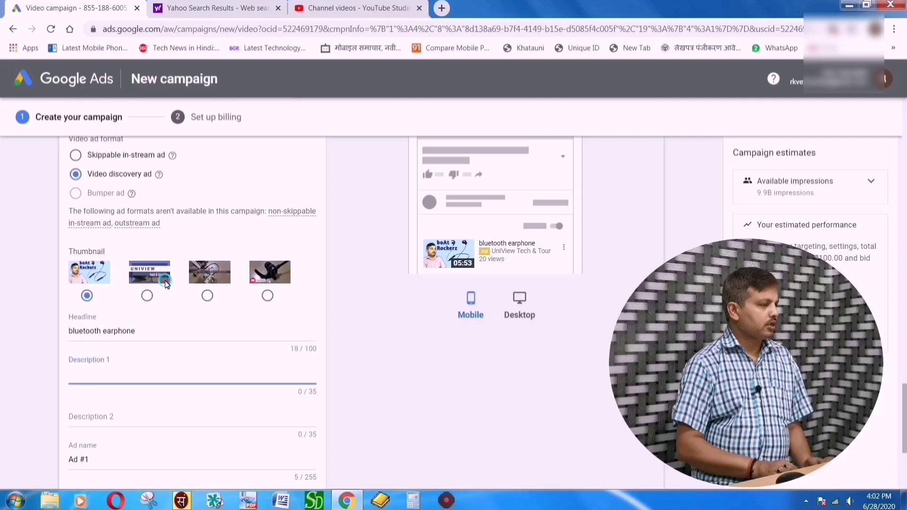
type("best es")
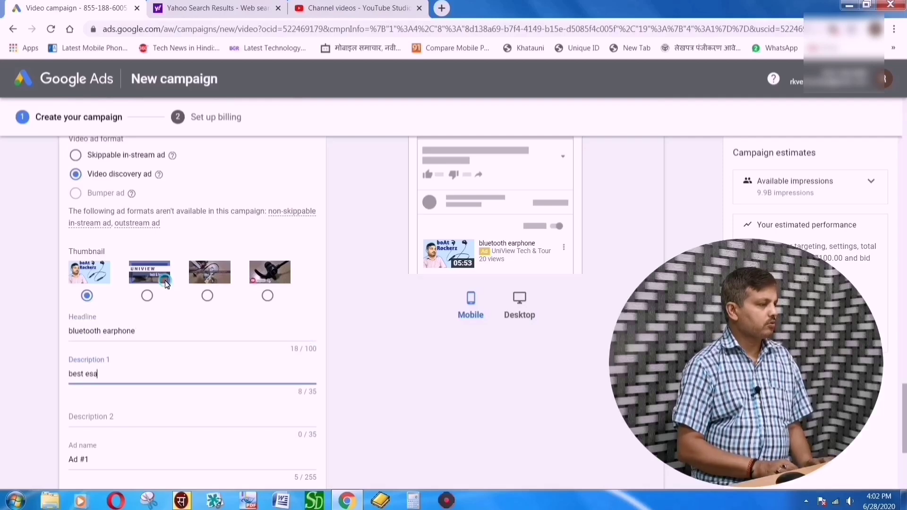
type("rphone")
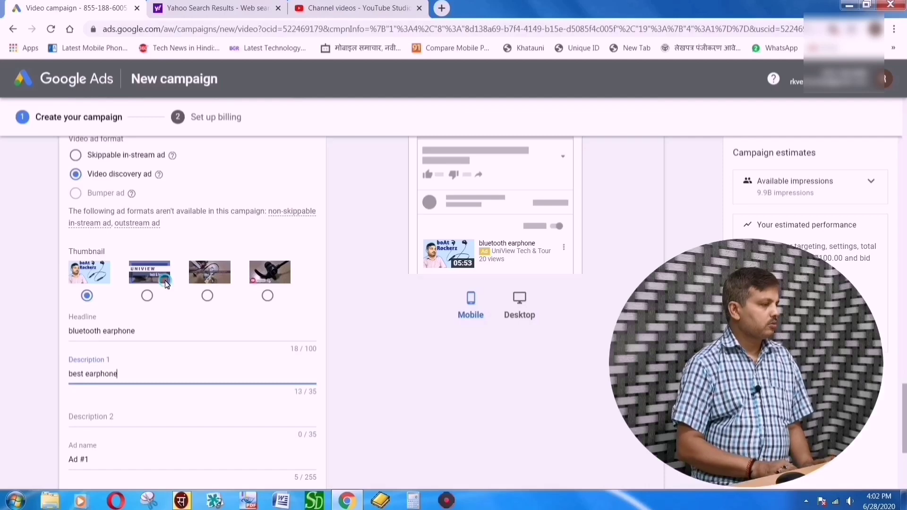
key("Tab")
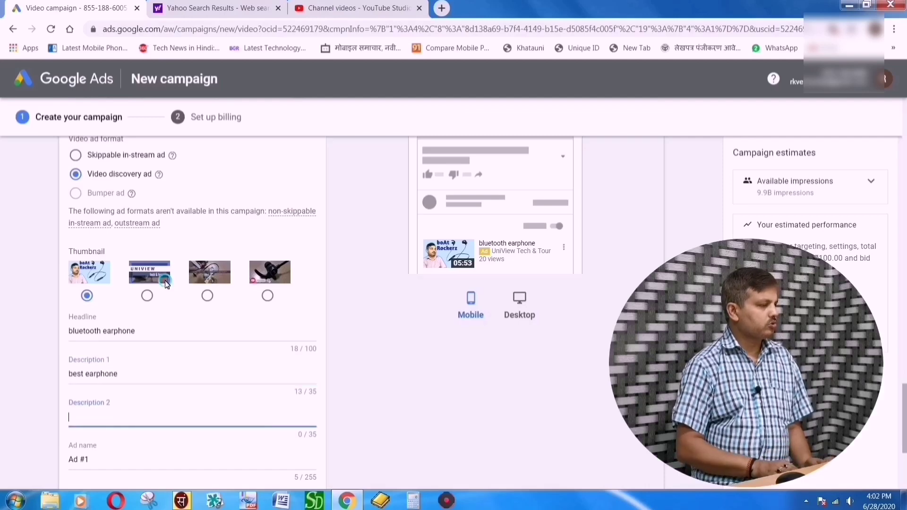
type("wireless")
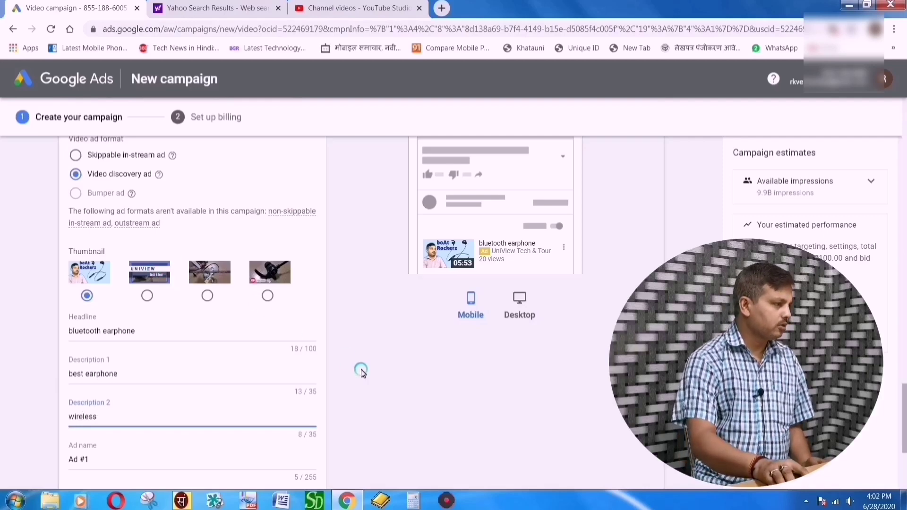
left_click(169, 428)
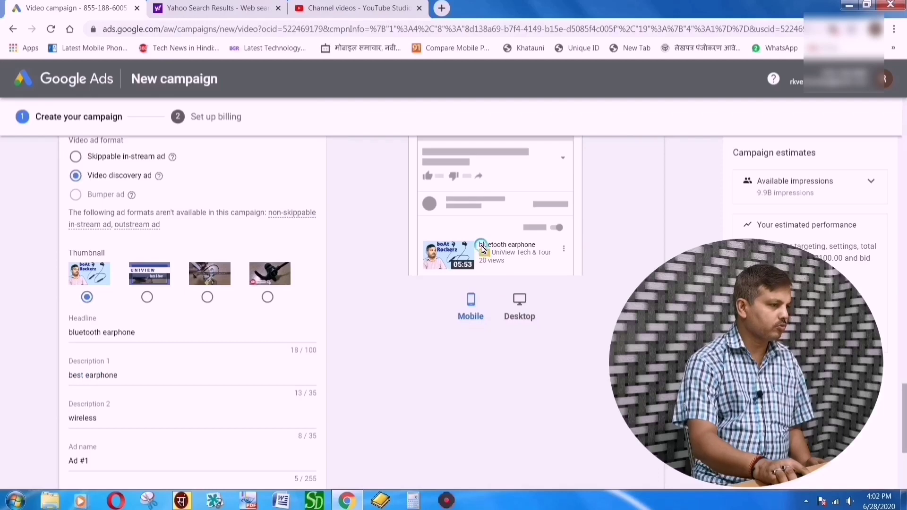
Step: Examine the headline in the YouTube related ad preview and compare it in the Desktop view
left_click_drag(479, 244, 538, 246)
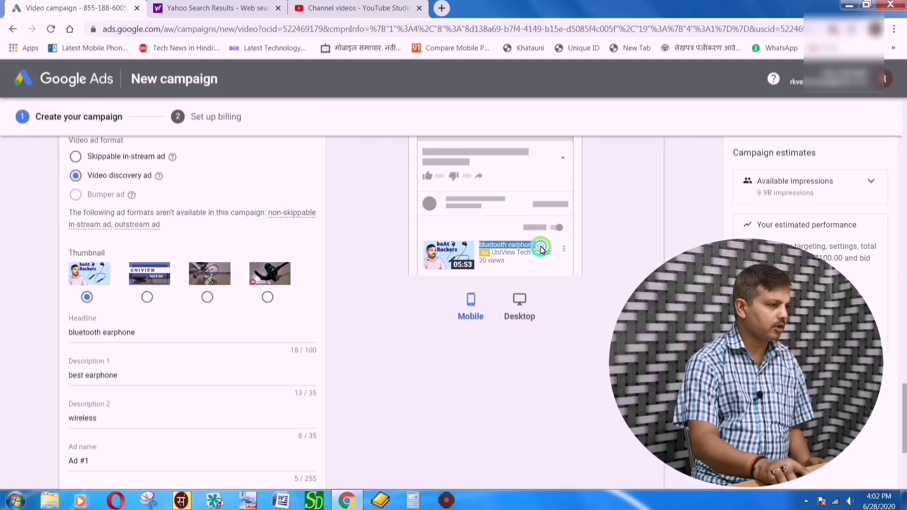
left_click(519, 302)
scroll(488, 316, "up", 3)
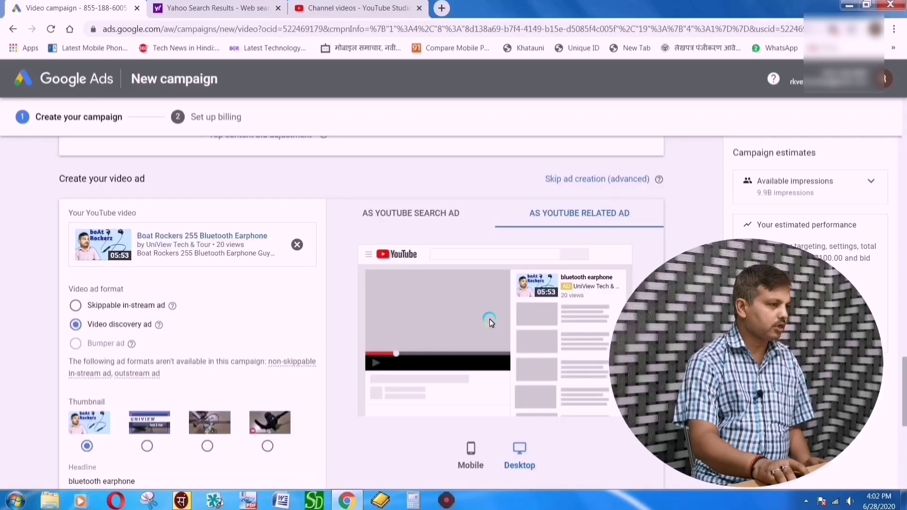
scroll(490, 319, "down", 2)
scroll(291, 394, "down", 2)
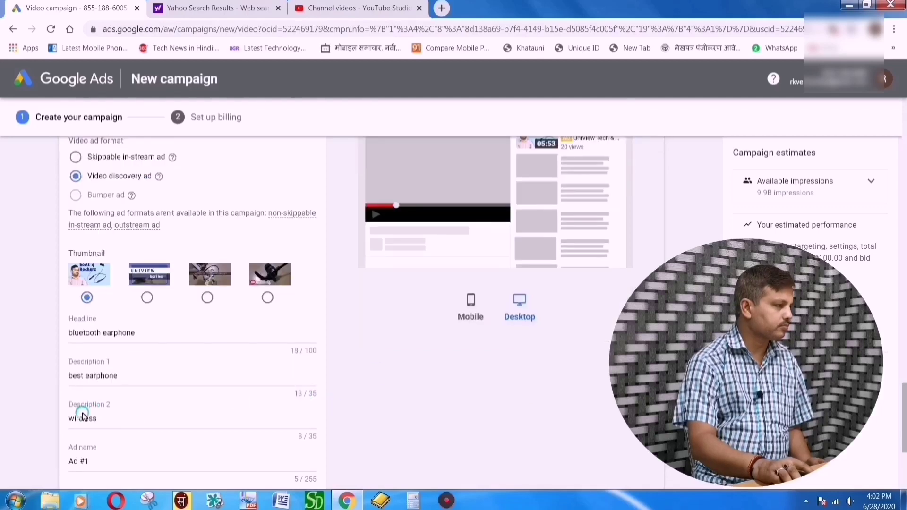
scroll(568, 384, "up", 2)
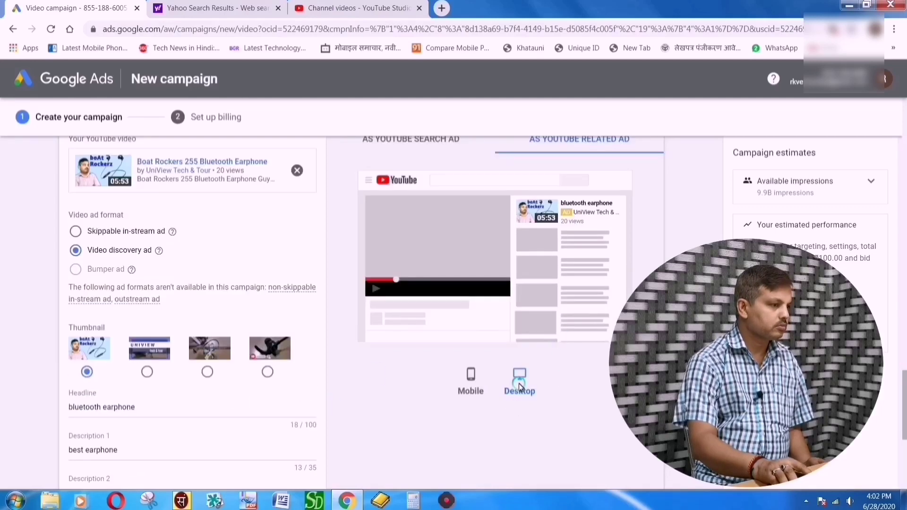
Step: Compare the Mobile and Desktop versions of the YouTube related ad preview, ending on Mobile
left_click(473, 378)
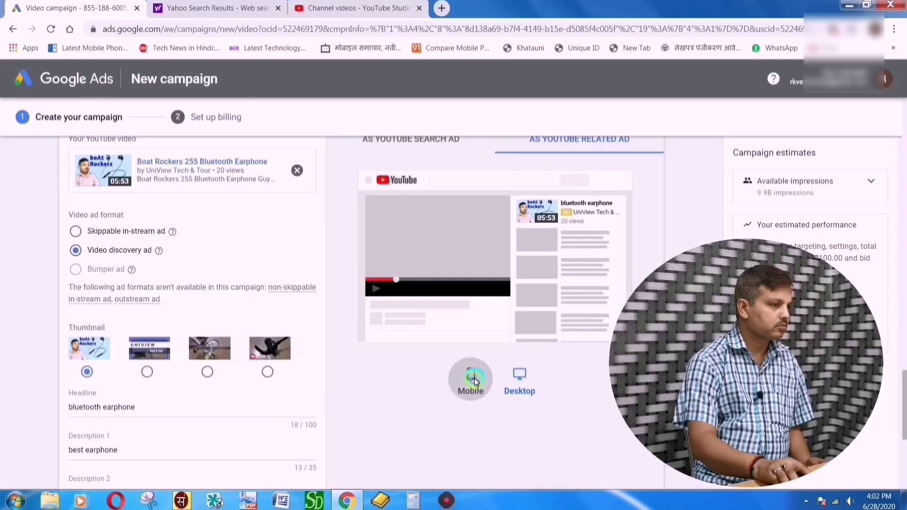
left_click(520, 378)
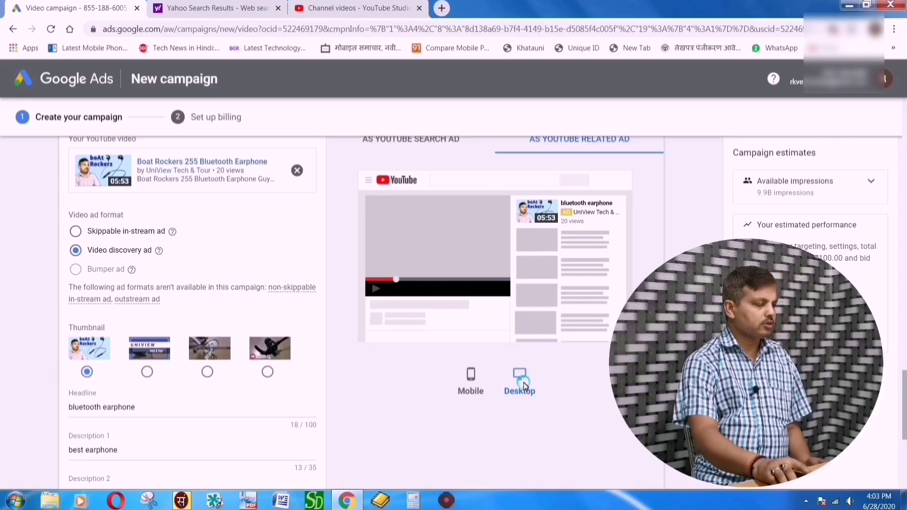
scroll(307, 396, "down", 2)
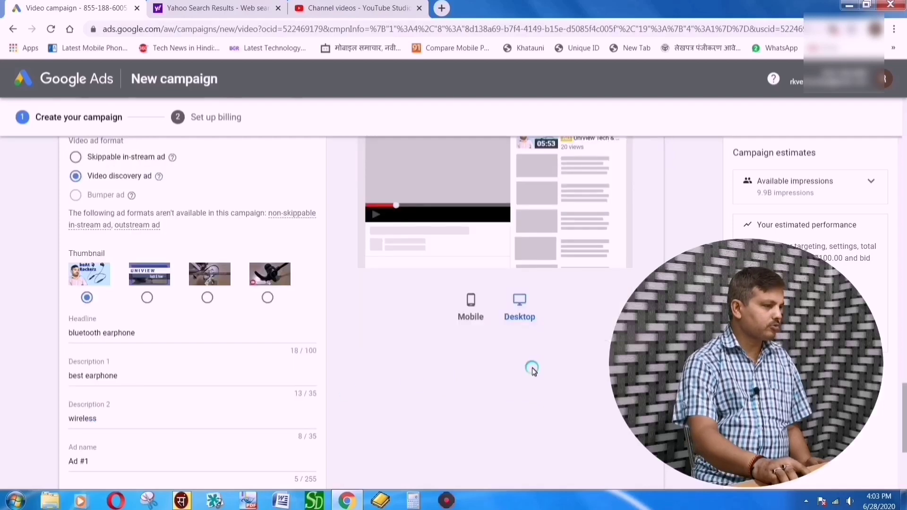
left_click(472, 305)
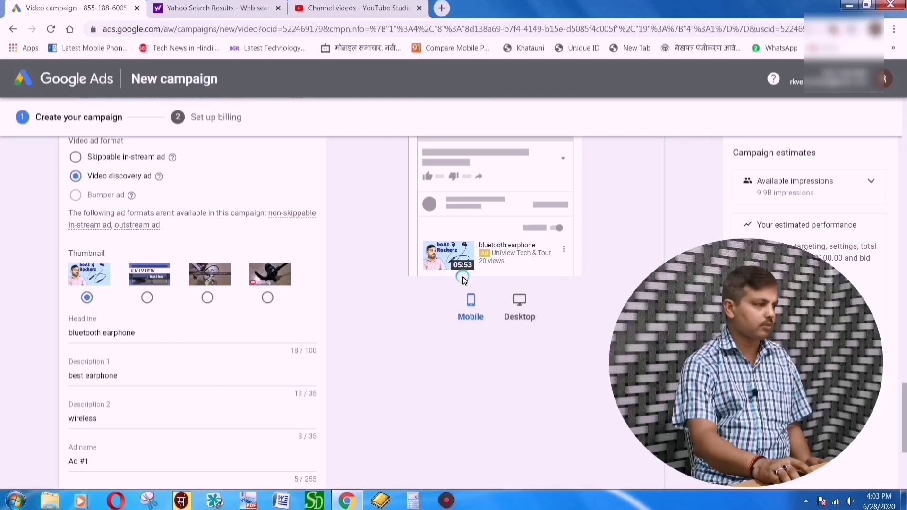
Step: Name the ad "Ad #1 bluetooth" and create the campaign to proceed to billing setup
scroll(410, 333, "down", 3)
left_click(102, 316)
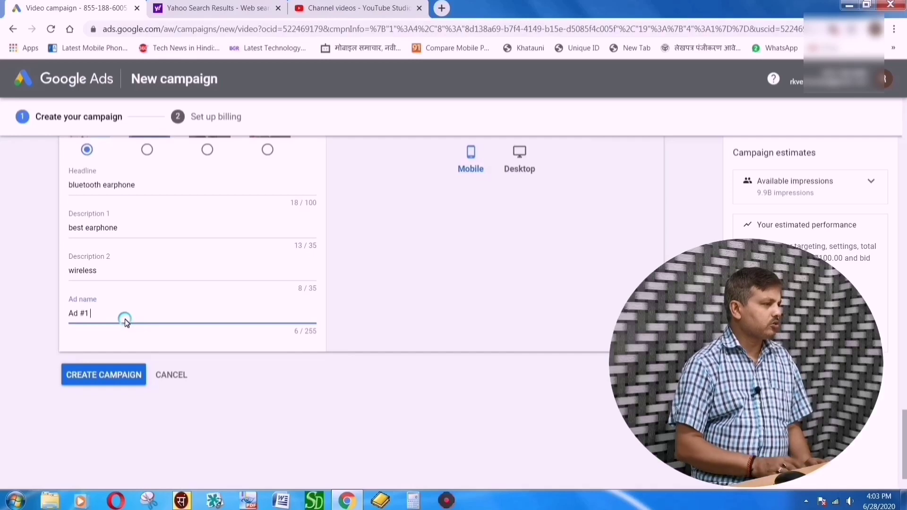
type("bu")
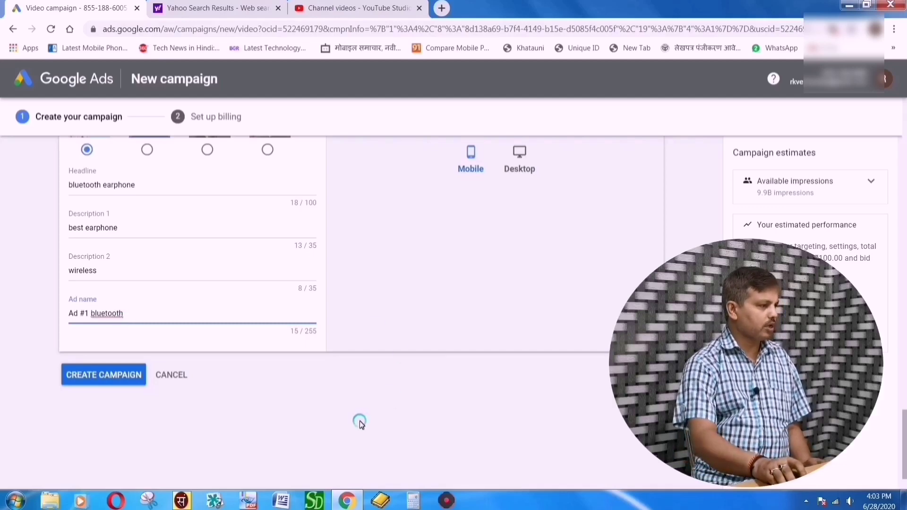
scroll(359, 421, "up", 2)
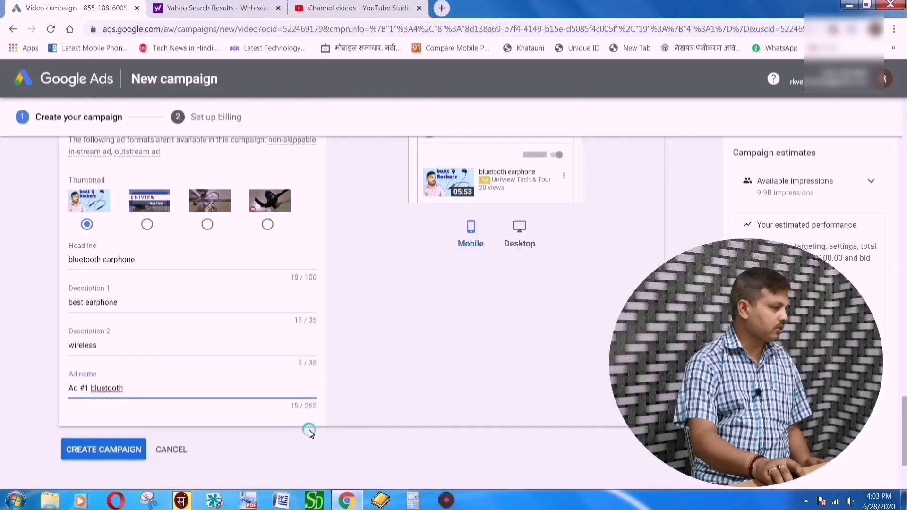
scroll(260, 421, "down", 2)
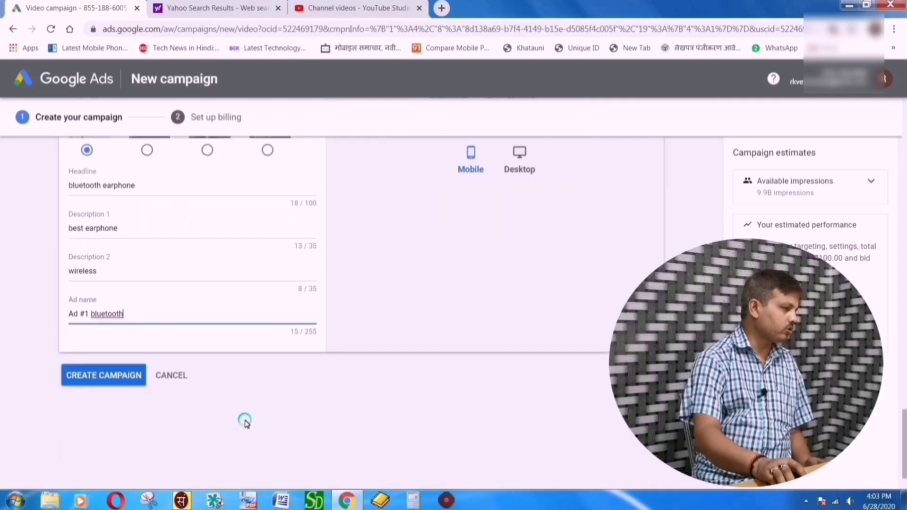
left_click(122, 375)
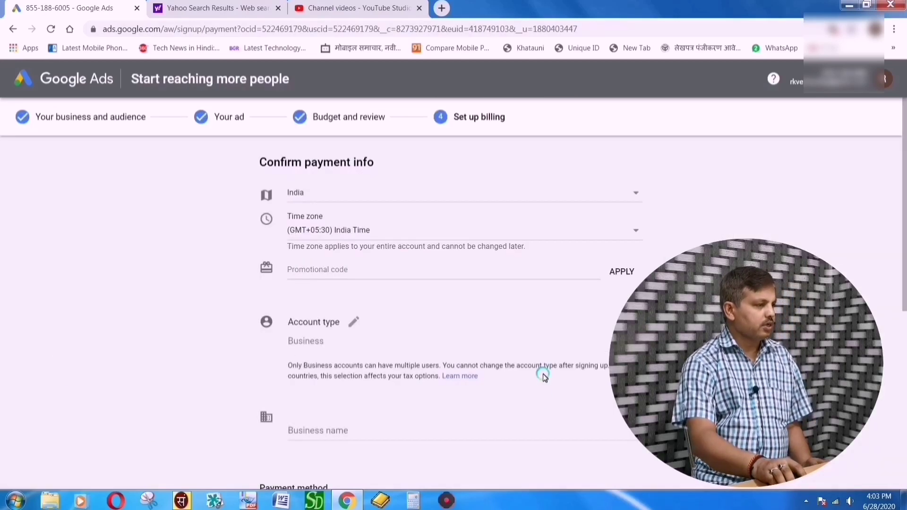
Step: Review the payment info form and its payment methods, and choose Add credit or debit card
scroll(545, 376, "down", 1)
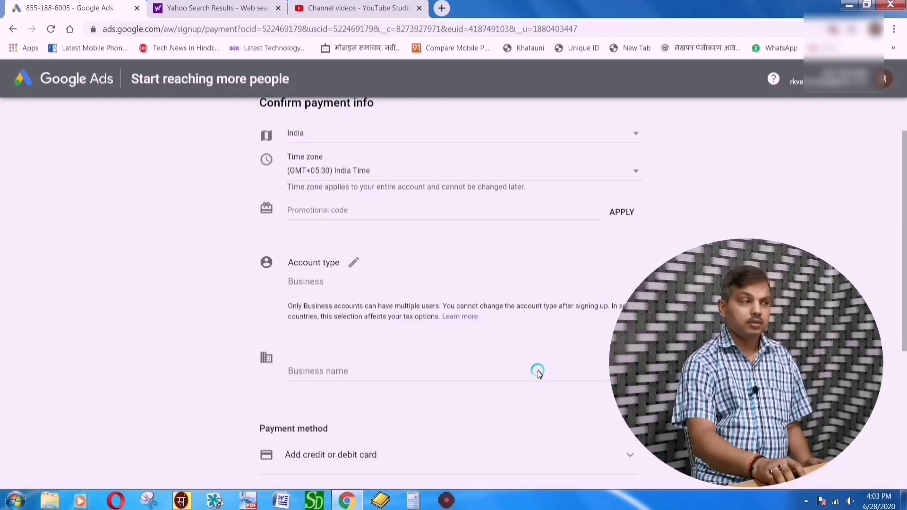
scroll(538, 371, "up", 1)
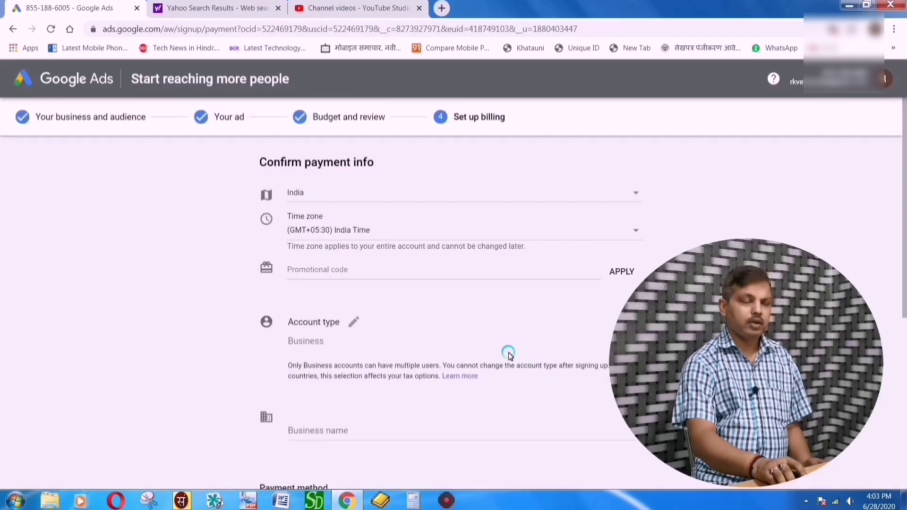
scroll(507, 349, "down", 2)
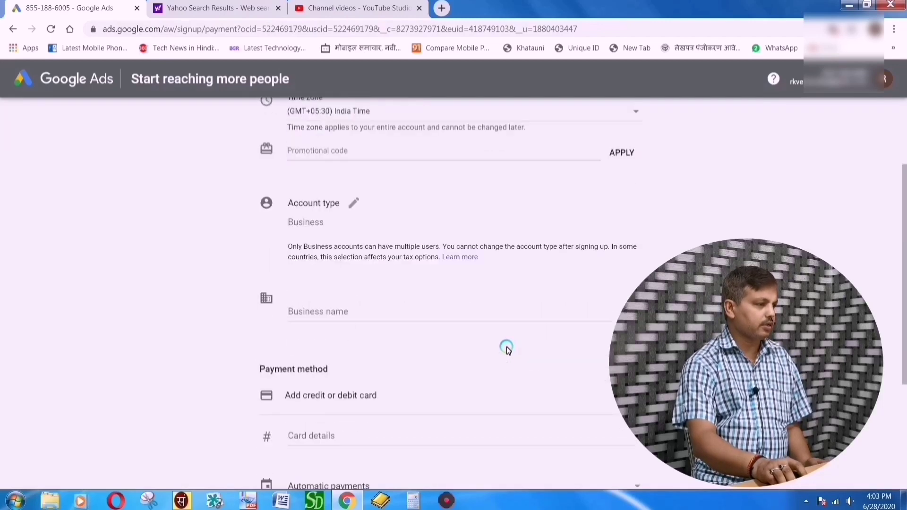
scroll(507, 349, "down", 2)
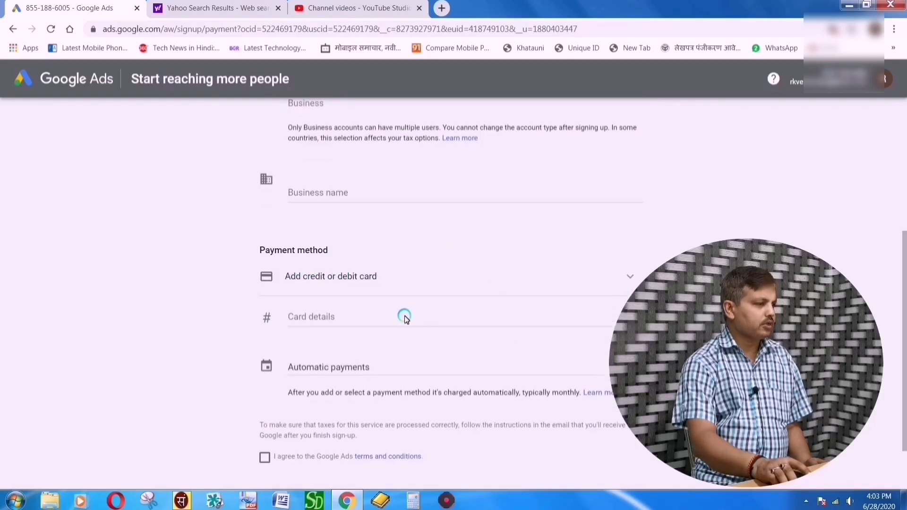
left_click(629, 278)
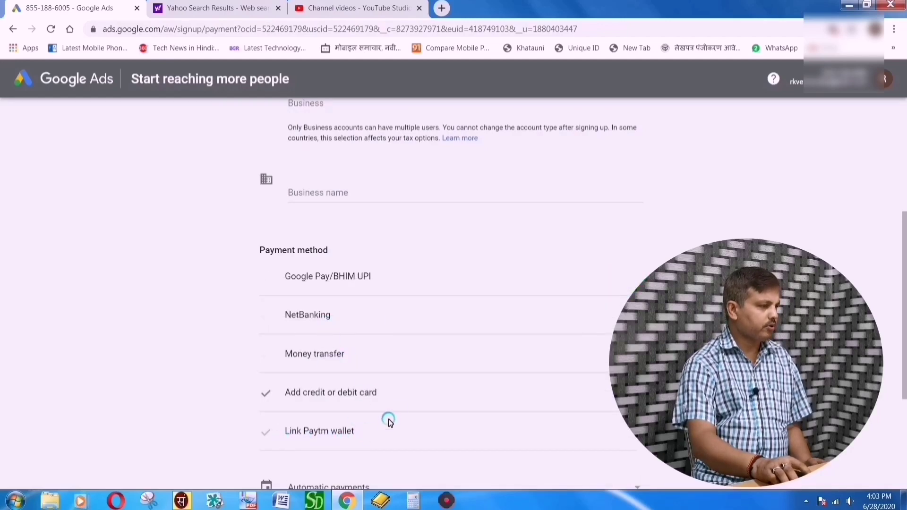
scroll(378, 354, "down", 1)
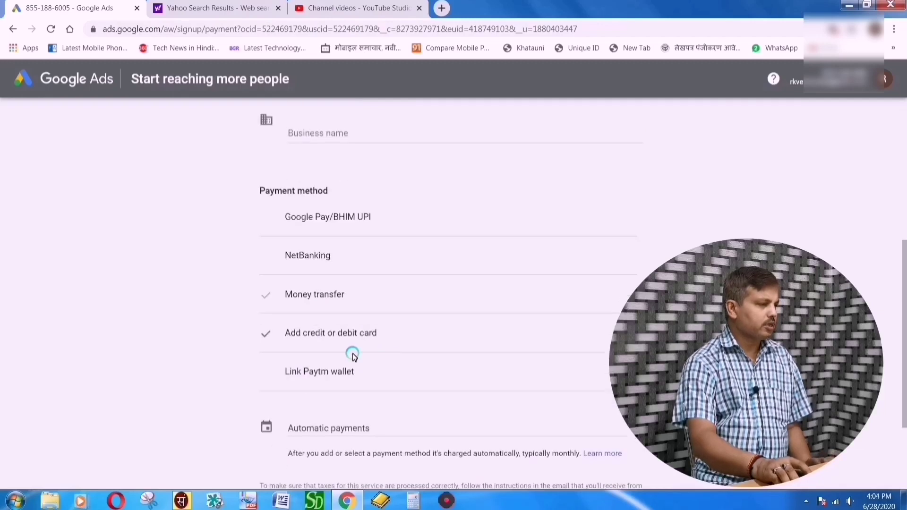
scroll(407, 334, "down", 1)
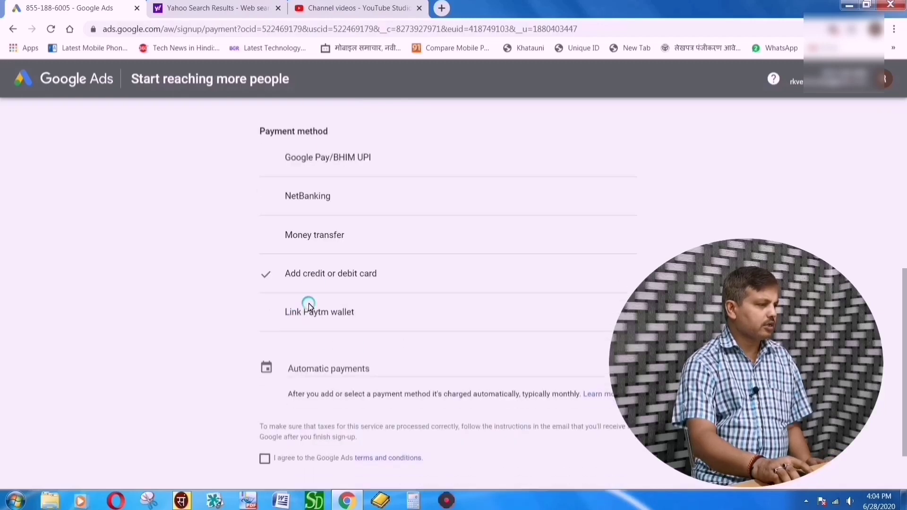
left_click(316, 277)
left_click(391, 270)
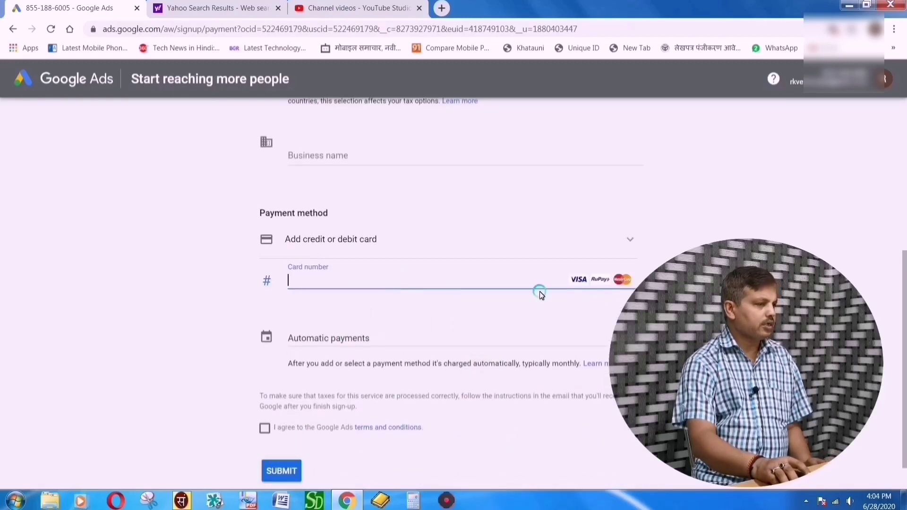
Step: Change the billing from automatic to Manual payments and set the payment amount to ₹500
scroll(350, 361, "down", 1)
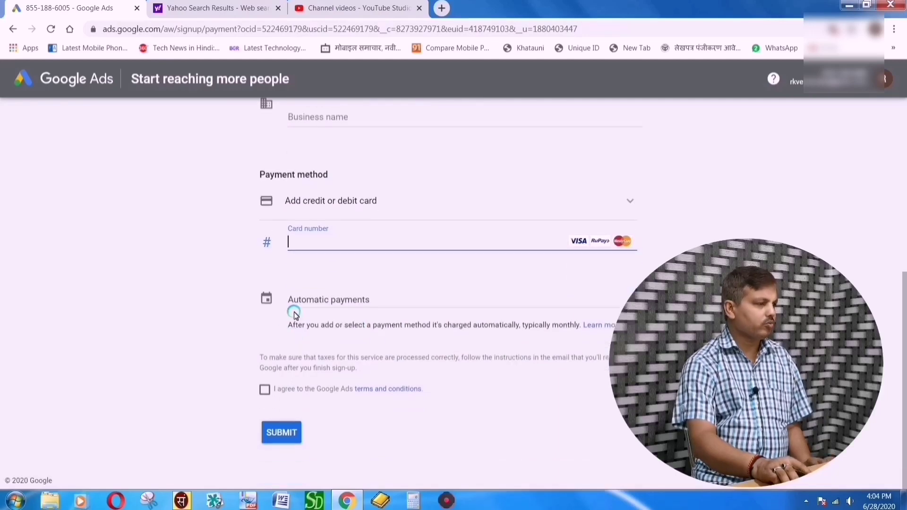
left_click(331, 301)
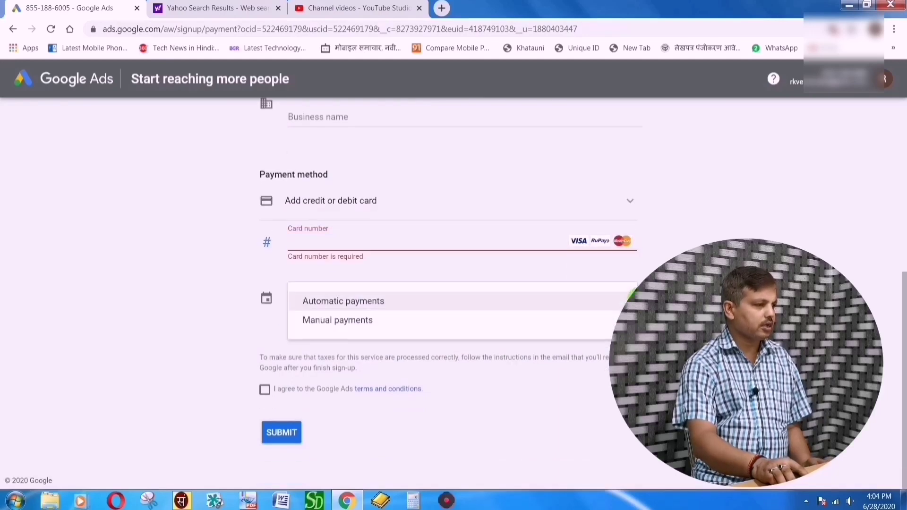
left_click(330, 322)
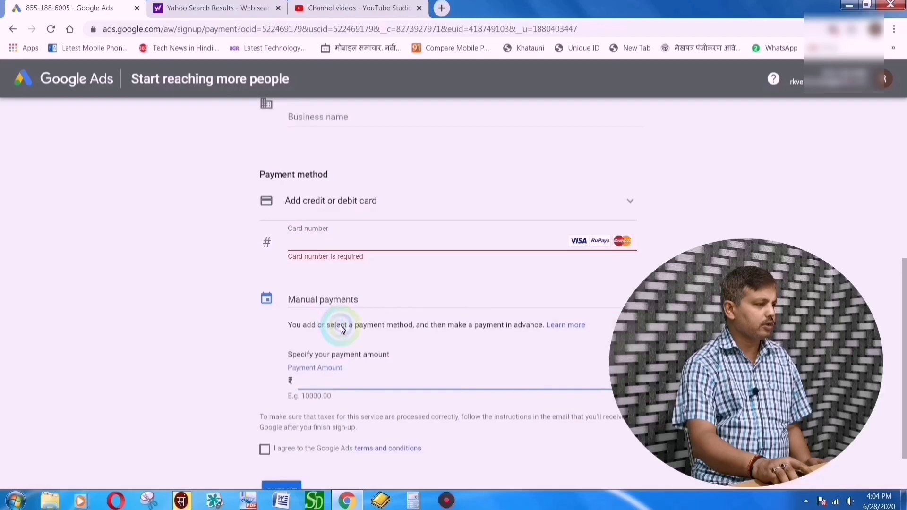
scroll(347, 329, "down", 1)
left_click(291, 329)
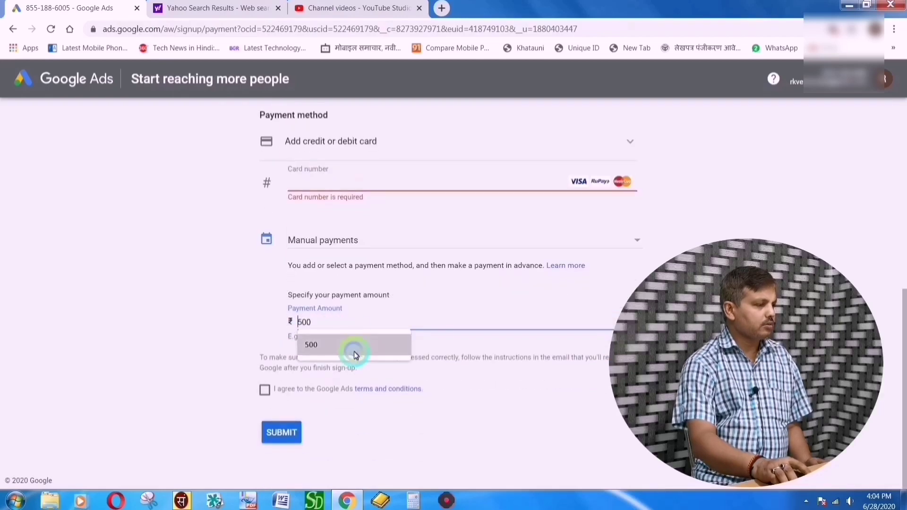
left_click(312, 345)
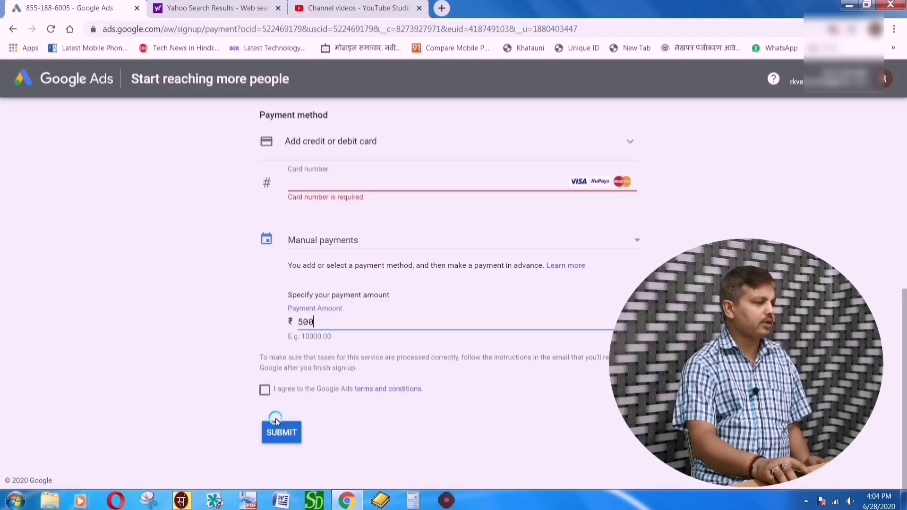
Step: Try to submit the billing form with the business name and card number left empty
left_click(282, 436)
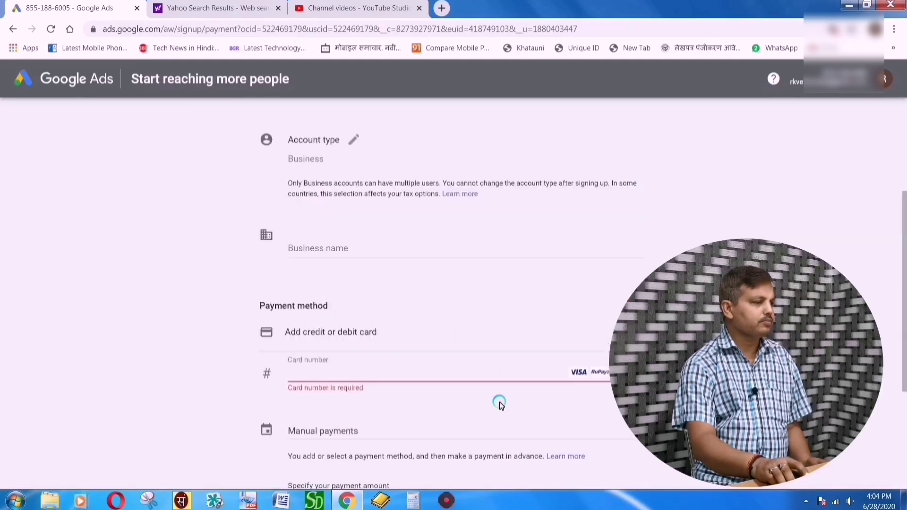
scroll(500, 402, "down", 2)
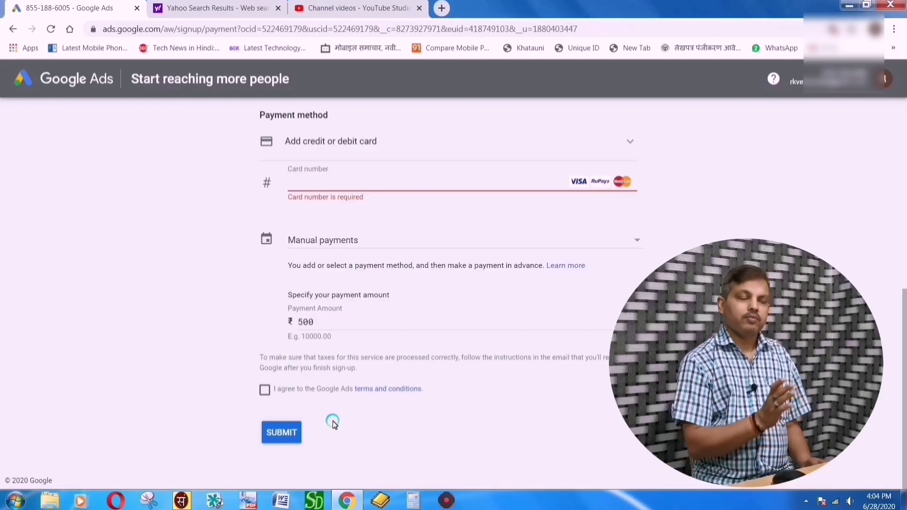
left_click(312, 321)
left_click(267, 324)
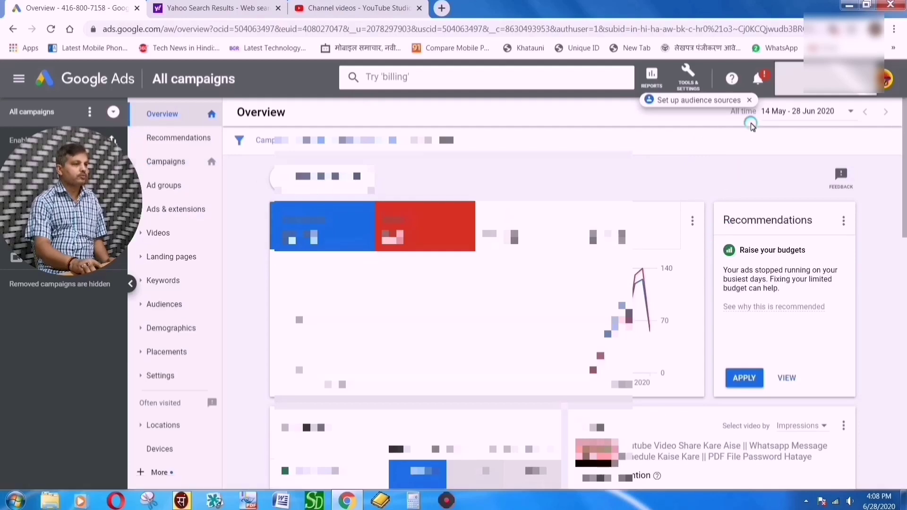
Step: In the existing account, open the billing Promotions page and examine the promotional code of the Google Ads credit offer
left_click(665, 105)
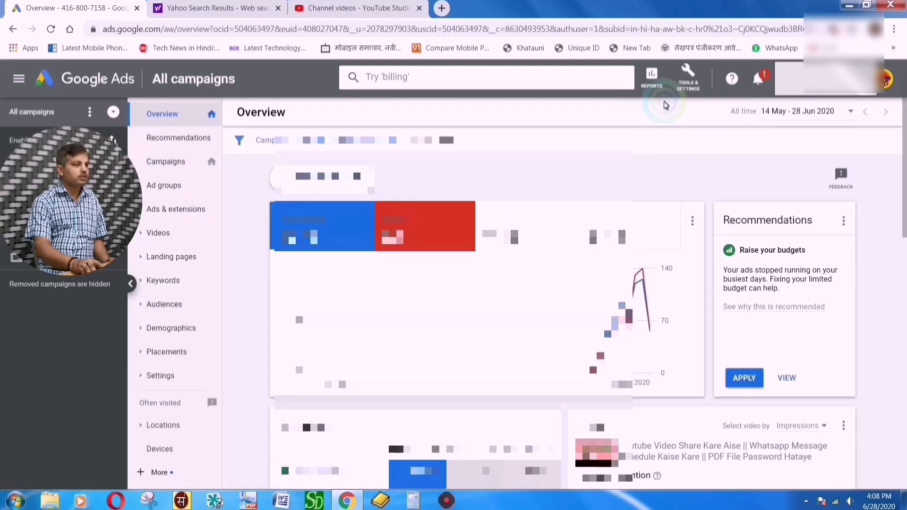
left_click(691, 90)
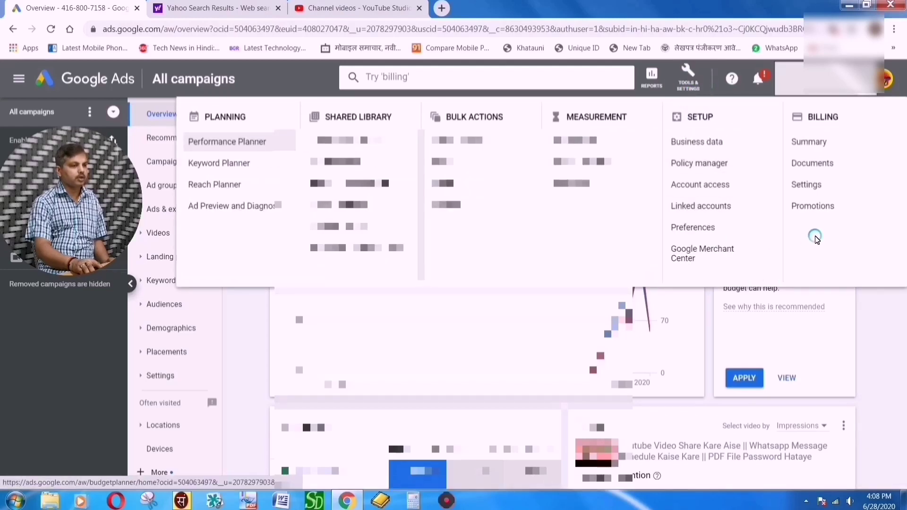
left_click(811, 207)
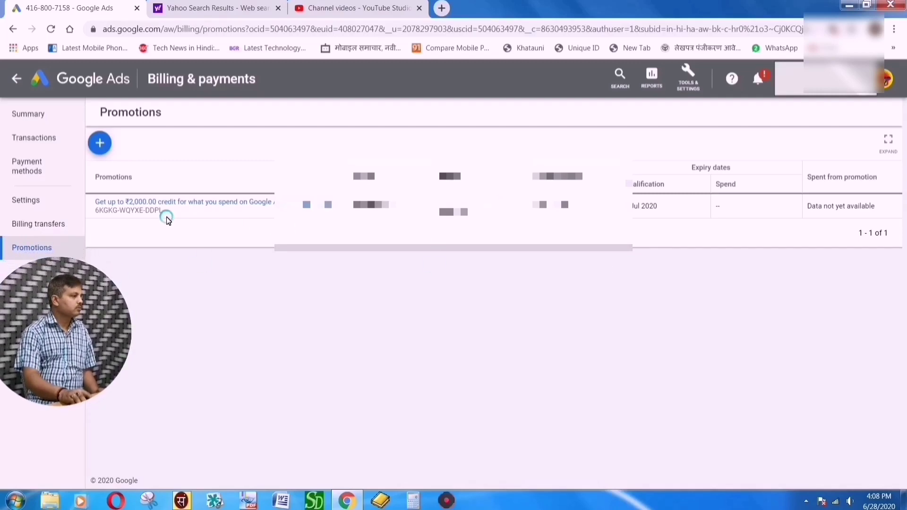
left_click_drag(162, 213, 93, 221)
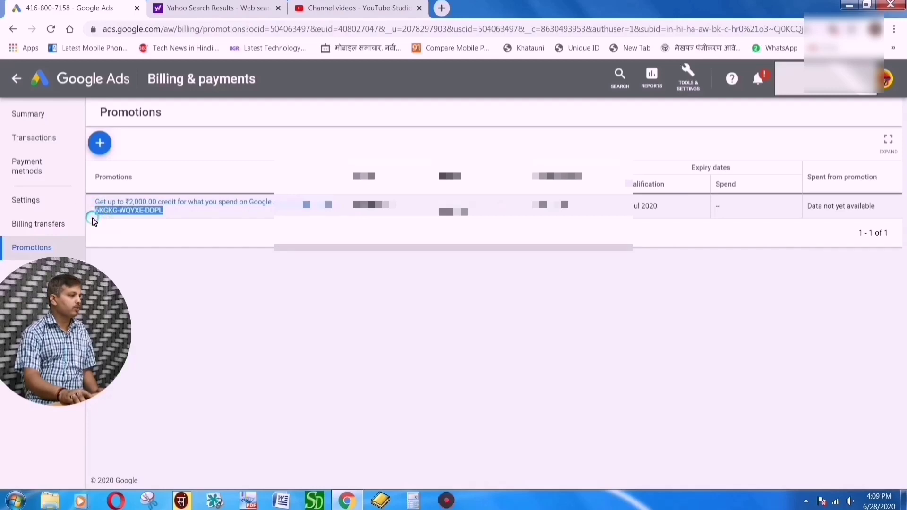
left_click(148, 226)
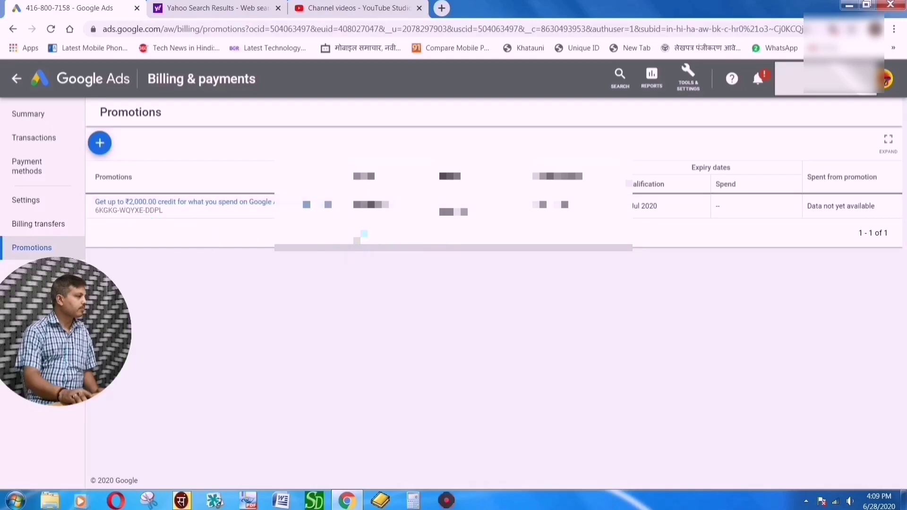